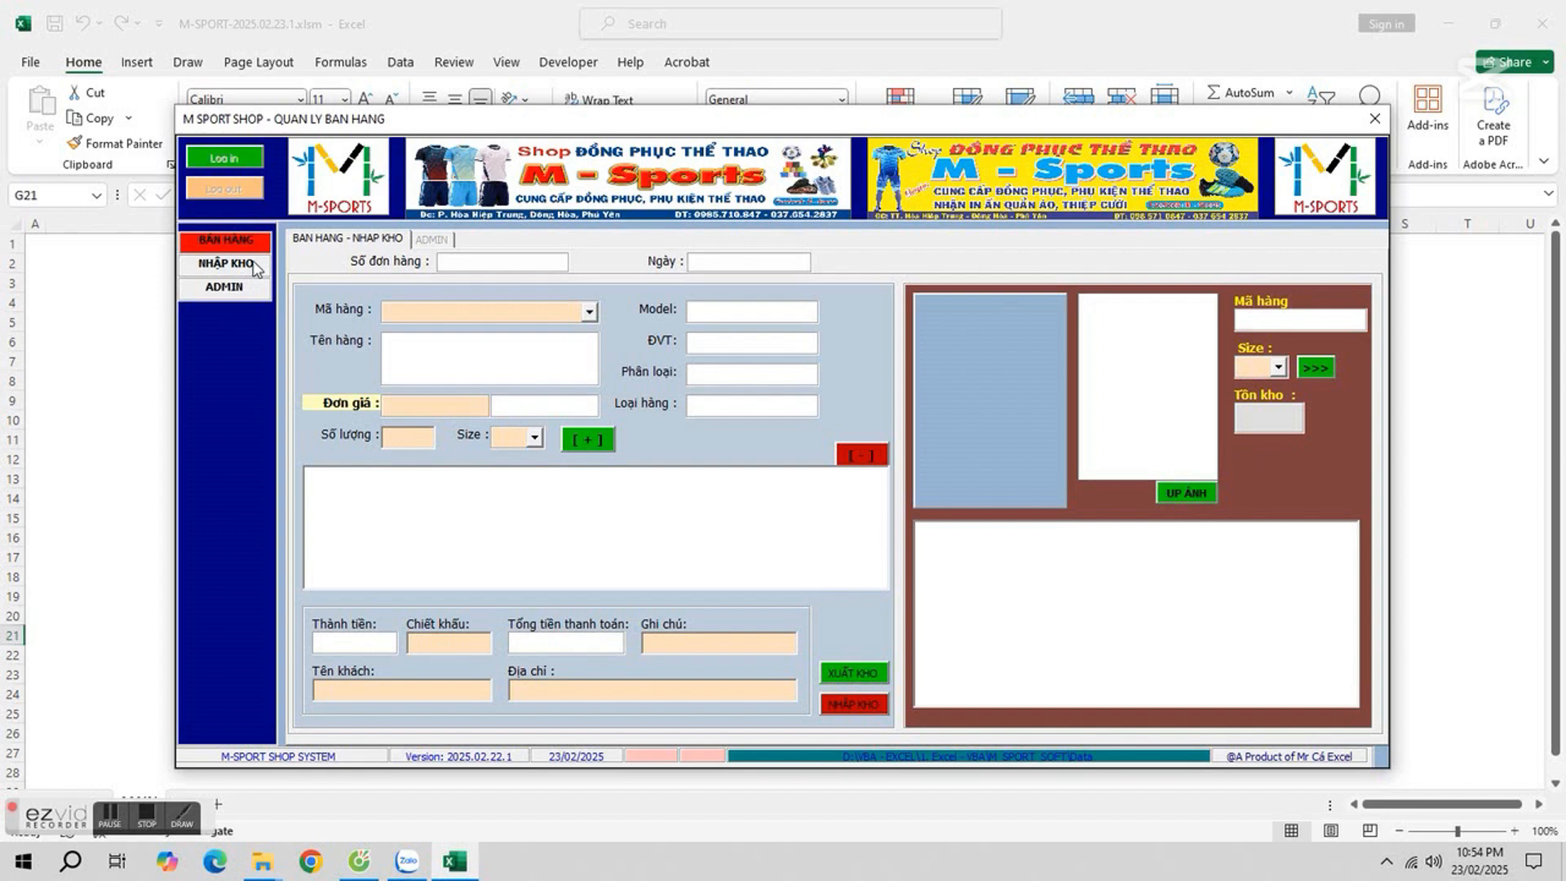
# - Start a stock-in order (NHẬP KHO) for item ABD_Halan_2025_x with a purchase price of 80000
pyautogui.click(226, 264)
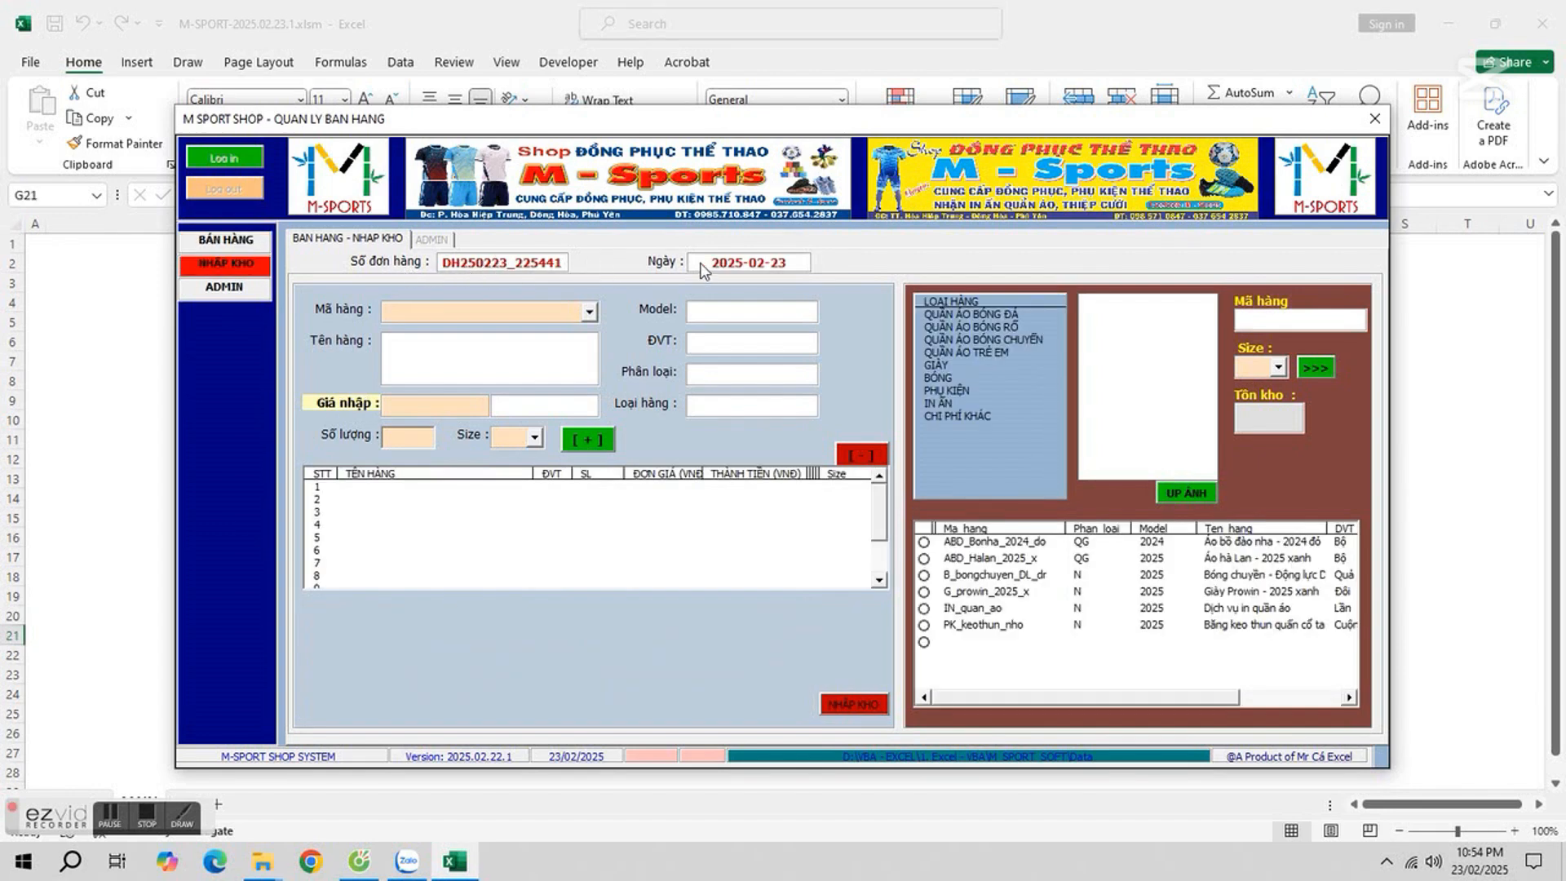
pyautogui.click(589, 312)
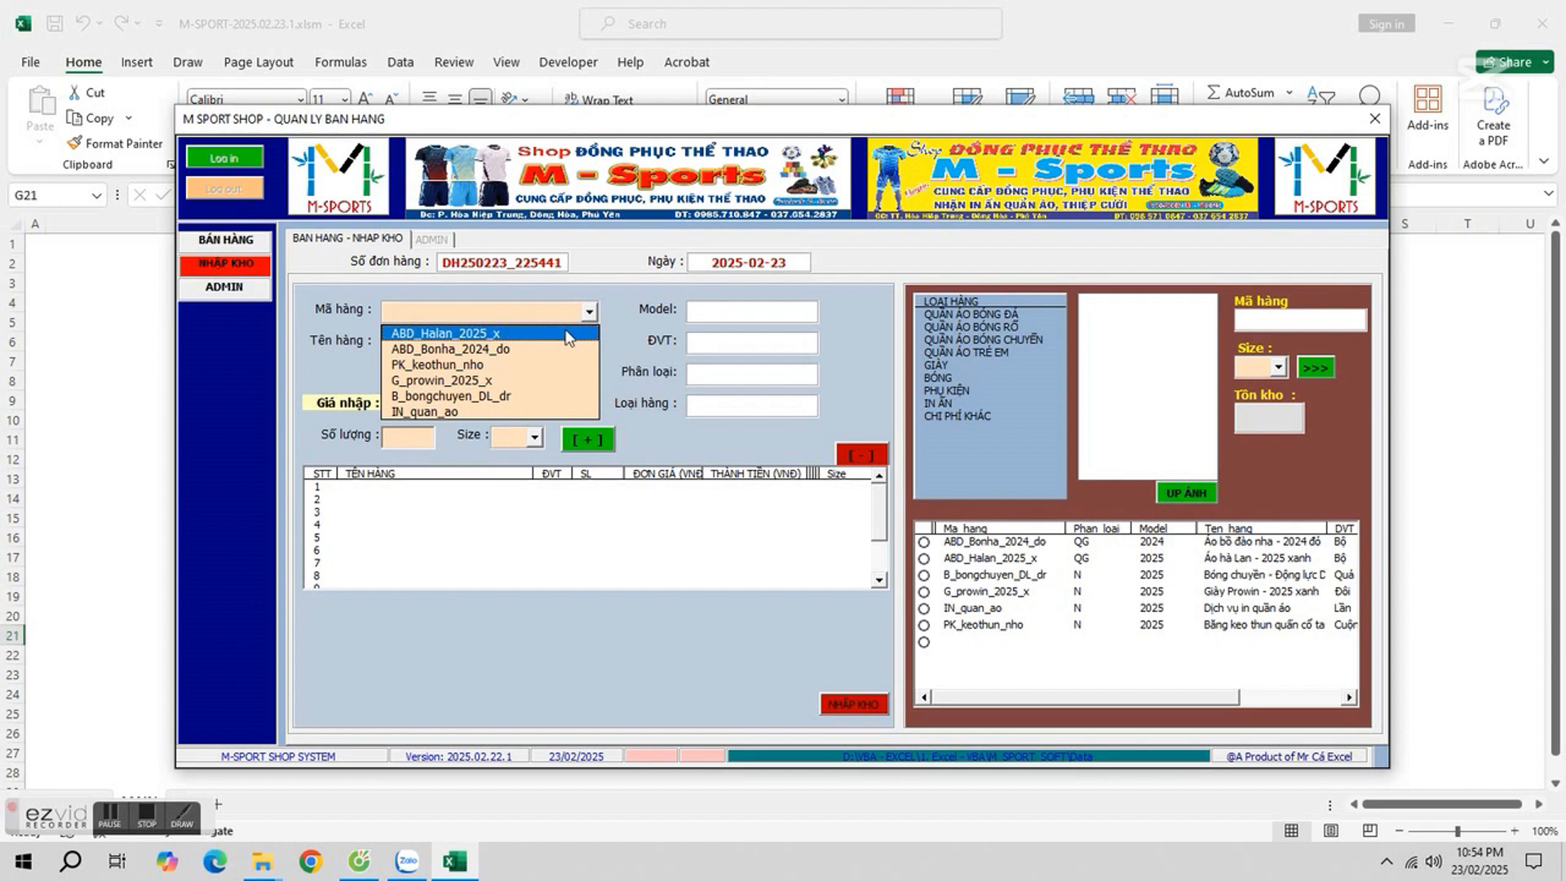
pyautogui.click(424, 330)
pyautogui.click(408, 406)
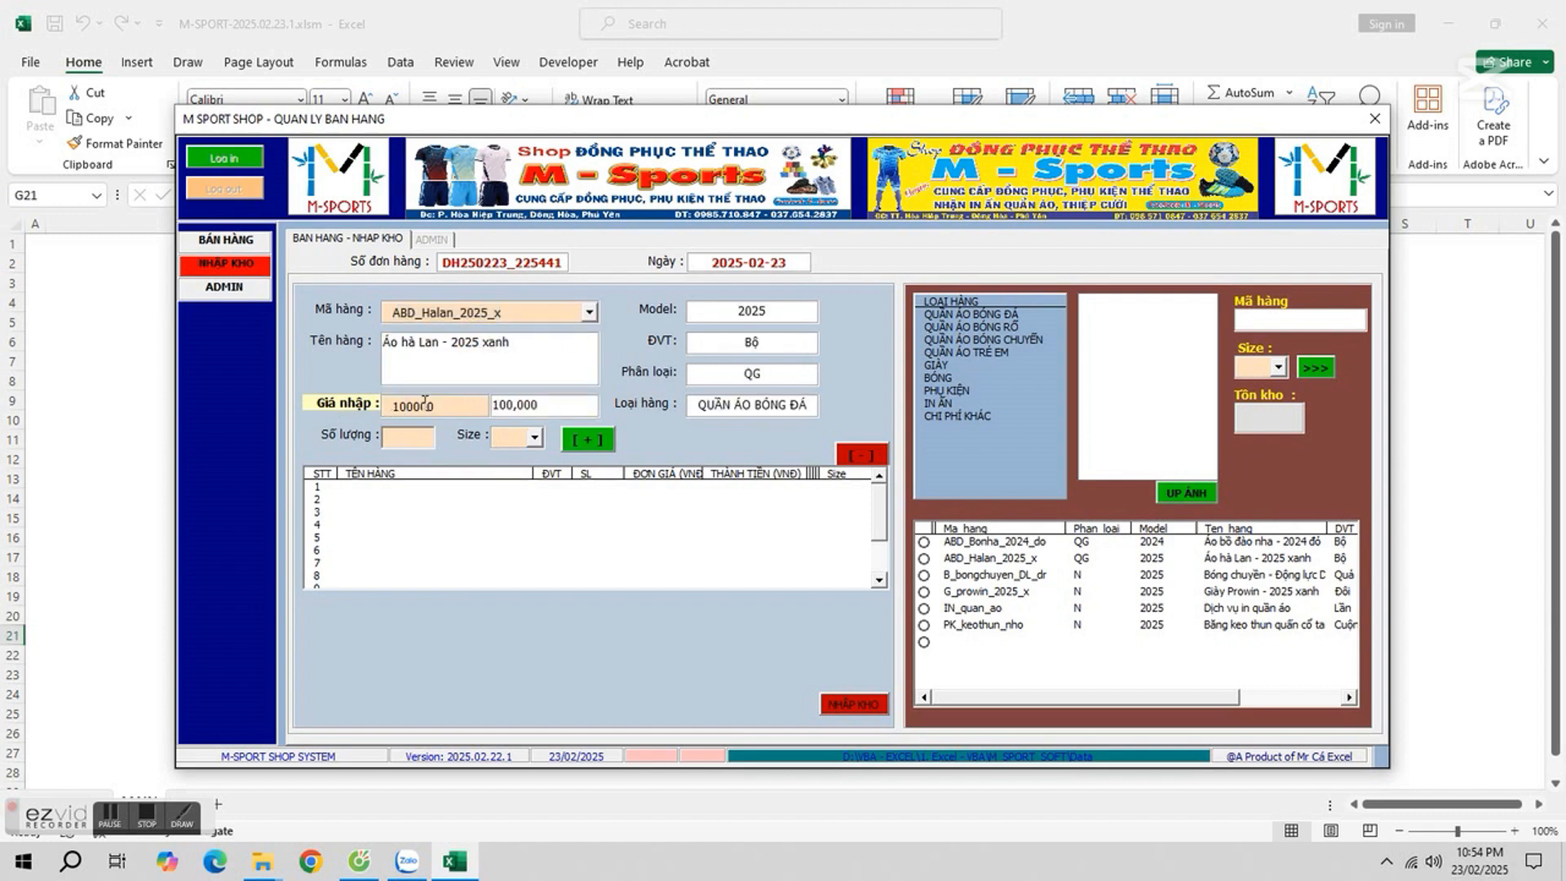
pyautogui.press('BackSpace')
pyautogui.press('BackSpace')
pyautogui.write('8')
# - Add the item to the stock-in list with quantity 10 and size M
pyautogui.write('10')
pyautogui.click(534, 438)
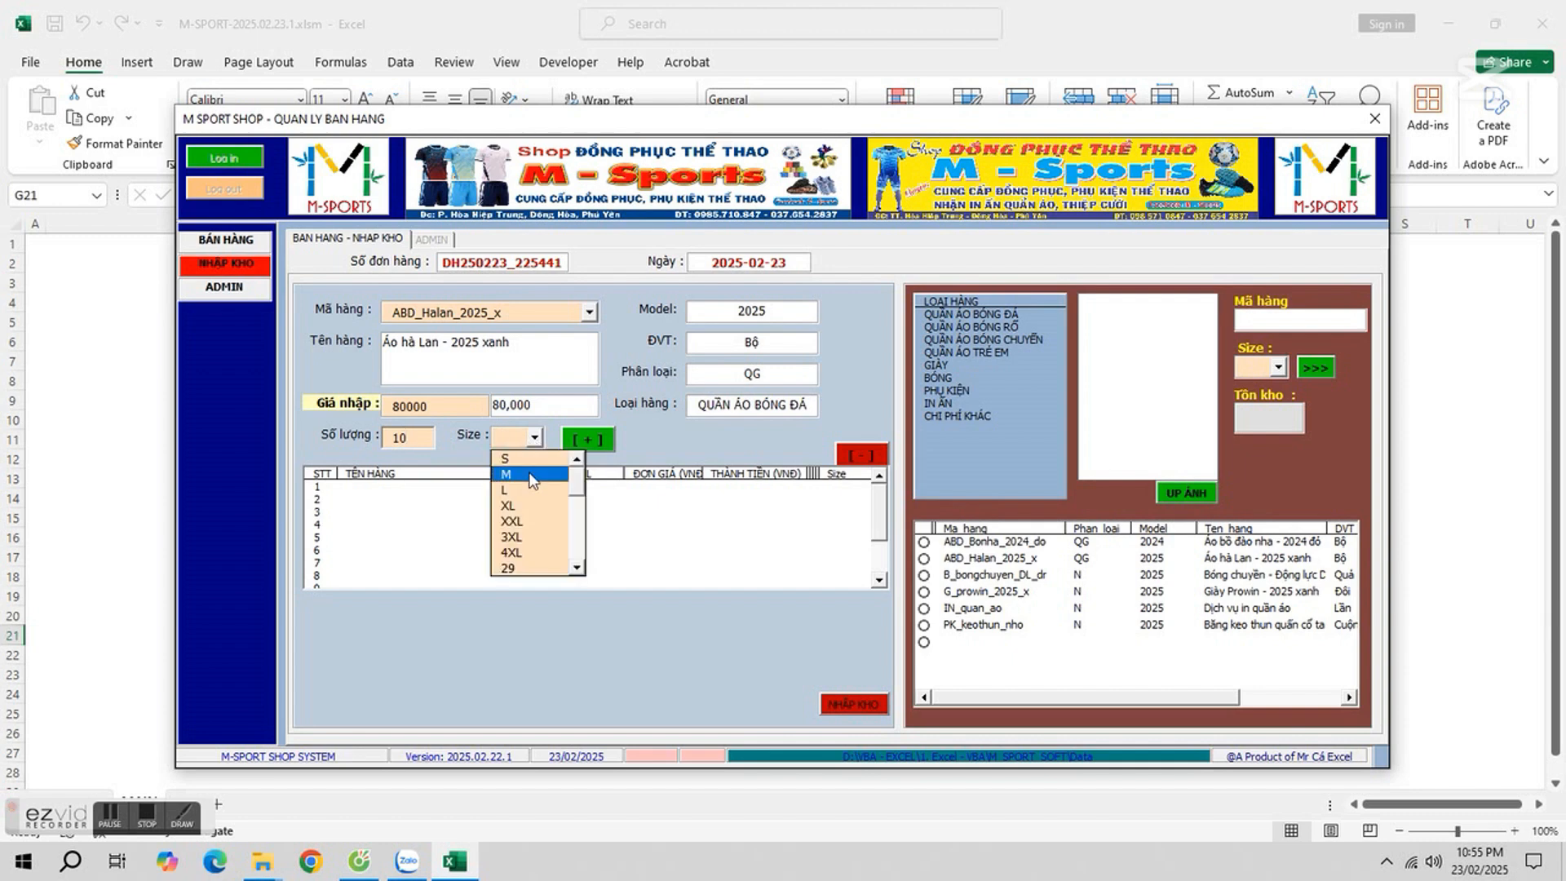
pyautogui.click(508, 469)
pyautogui.click(590, 444)
# - Add a second stock-in line for the same item with quantity 20 and size L
pyautogui.doubleClick(387, 441)
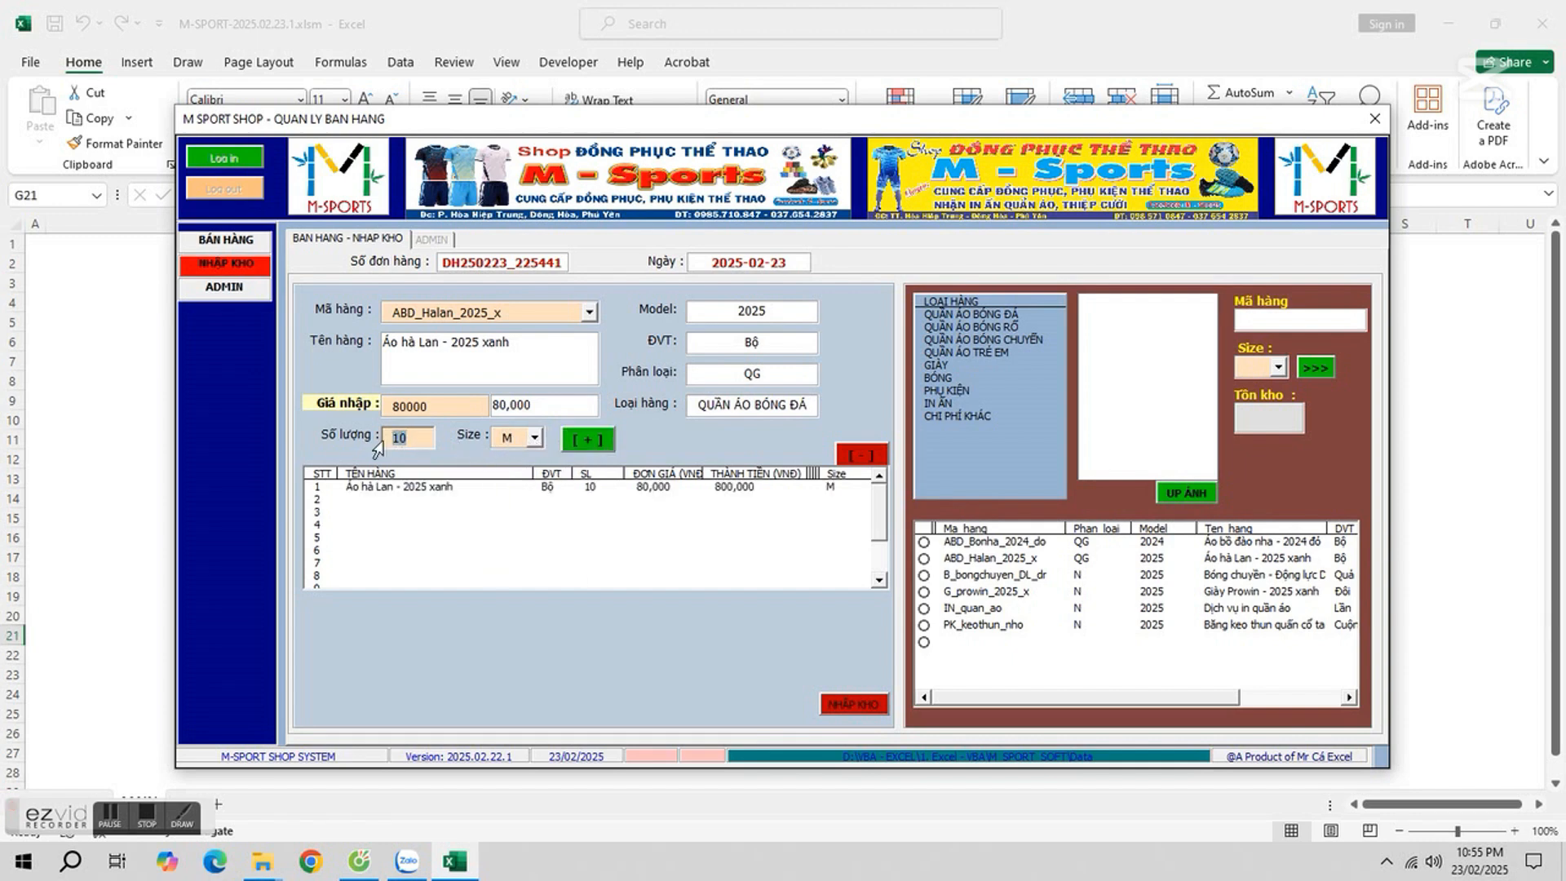
pyautogui.write('20')
pyautogui.click(535, 438)
pyautogui.click(509, 474)
pyautogui.click(586, 440)
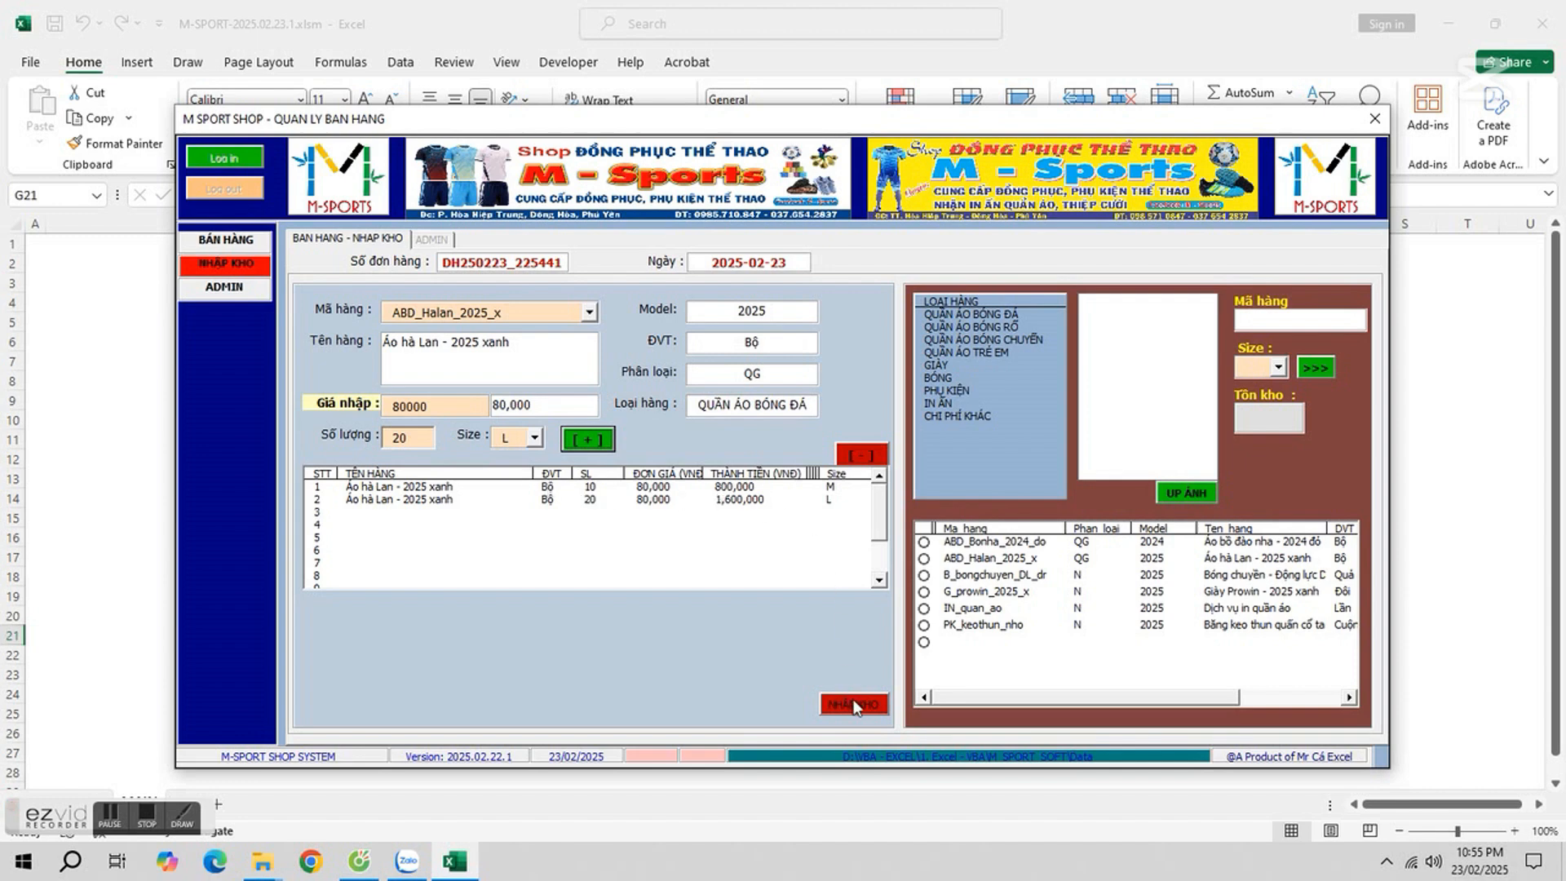
# - Replace the size L line with one of quantity 15 and submit the stock-in order
pyautogui.click(866, 461)
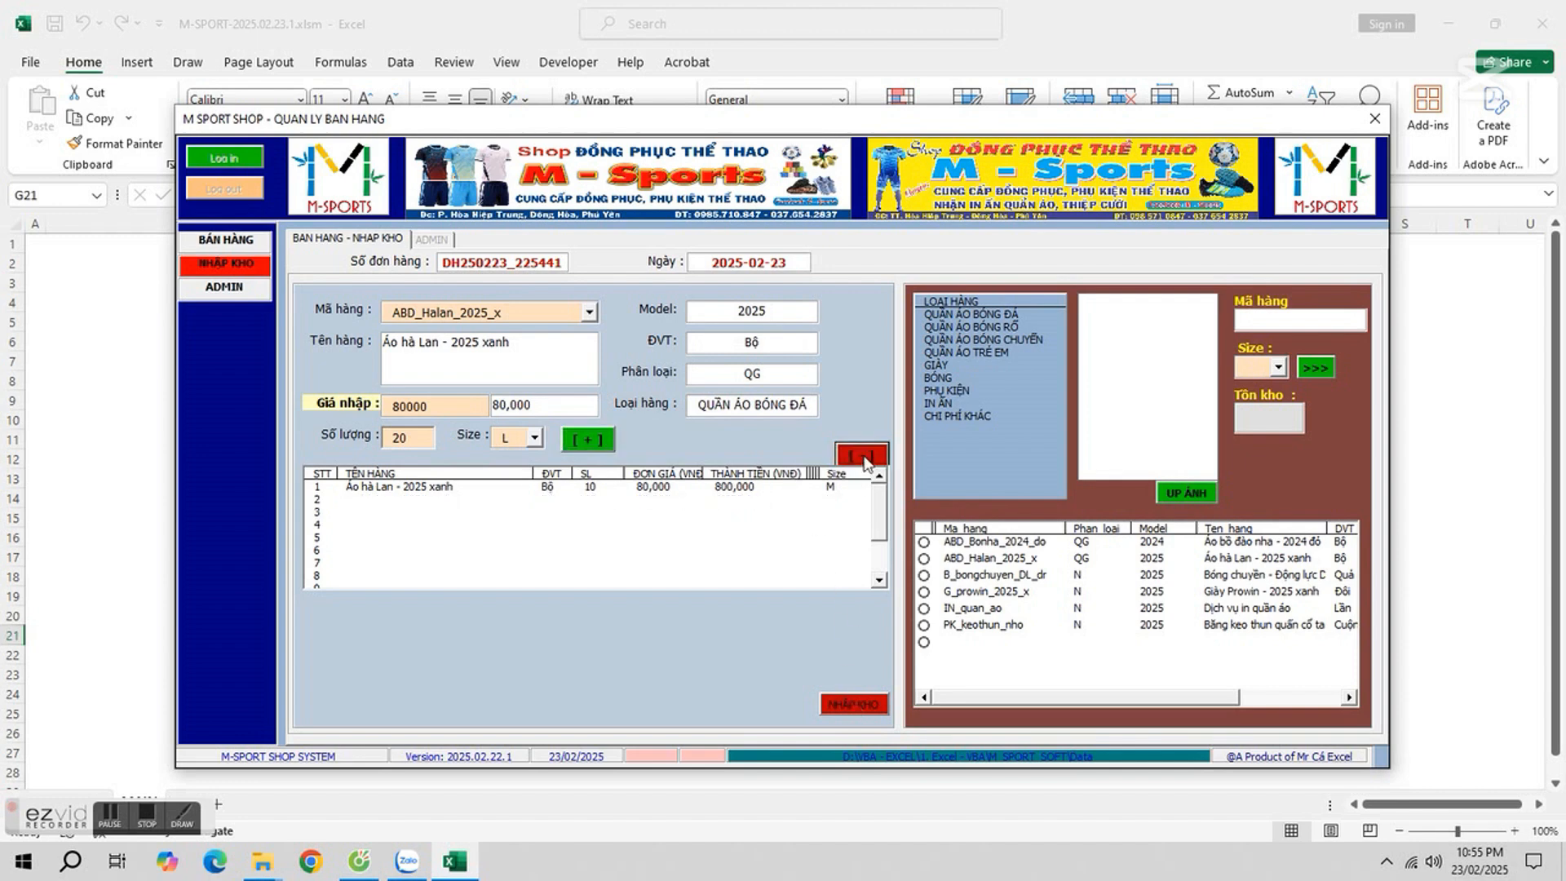
pyautogui.moveTo(414, 445); pyautogui.dragTo(355, 444)
pyautogui.write('15')
pyautogui.click(568, 444)
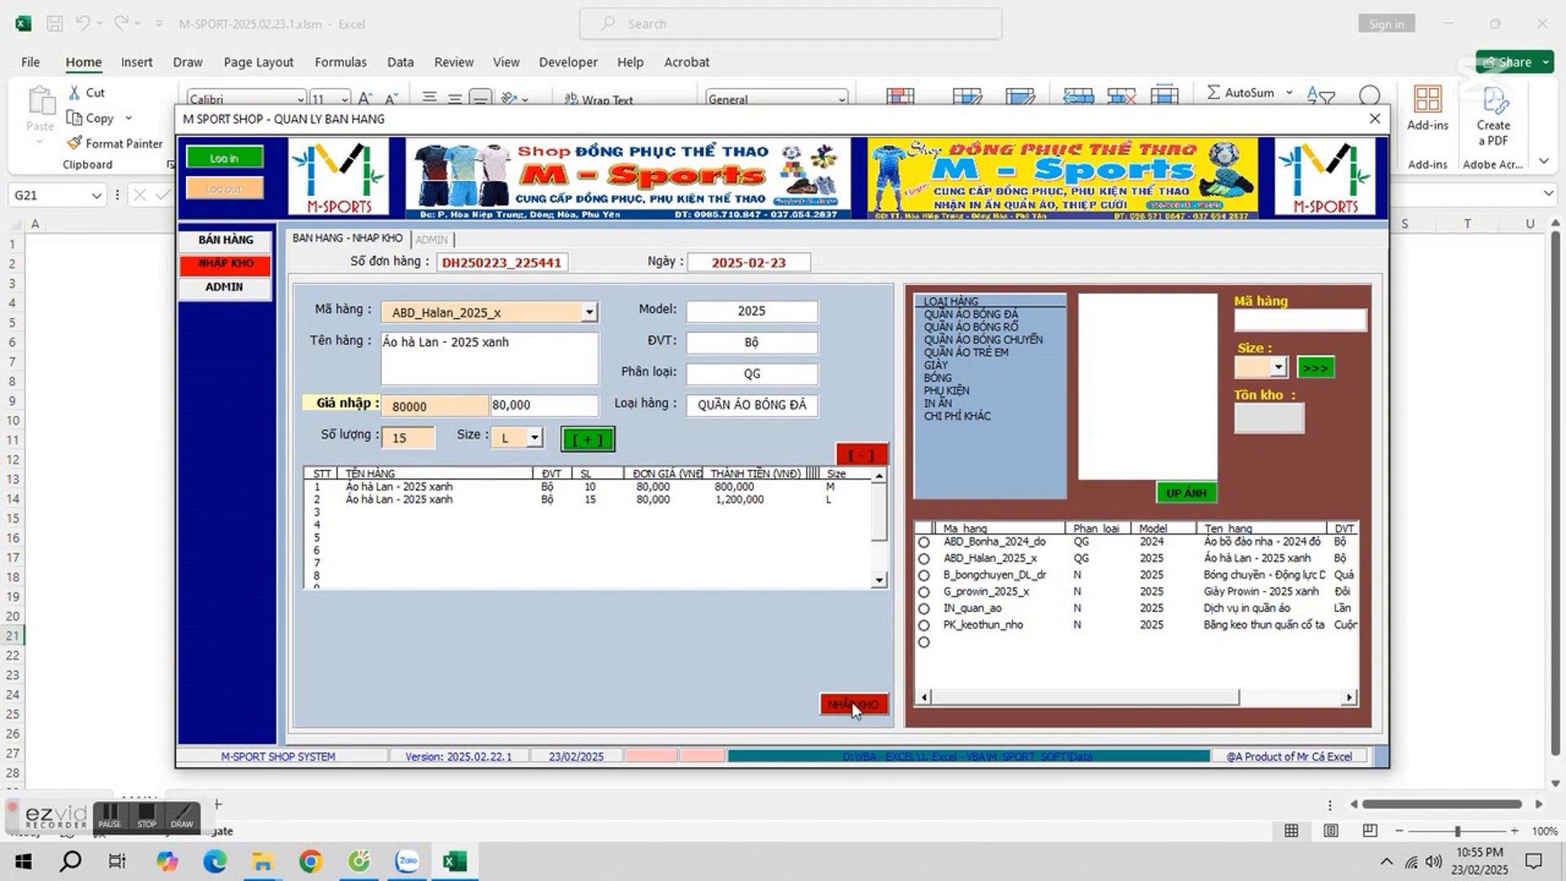
pyautogui.click(855, 706)
pyautogui.click(801, 491)
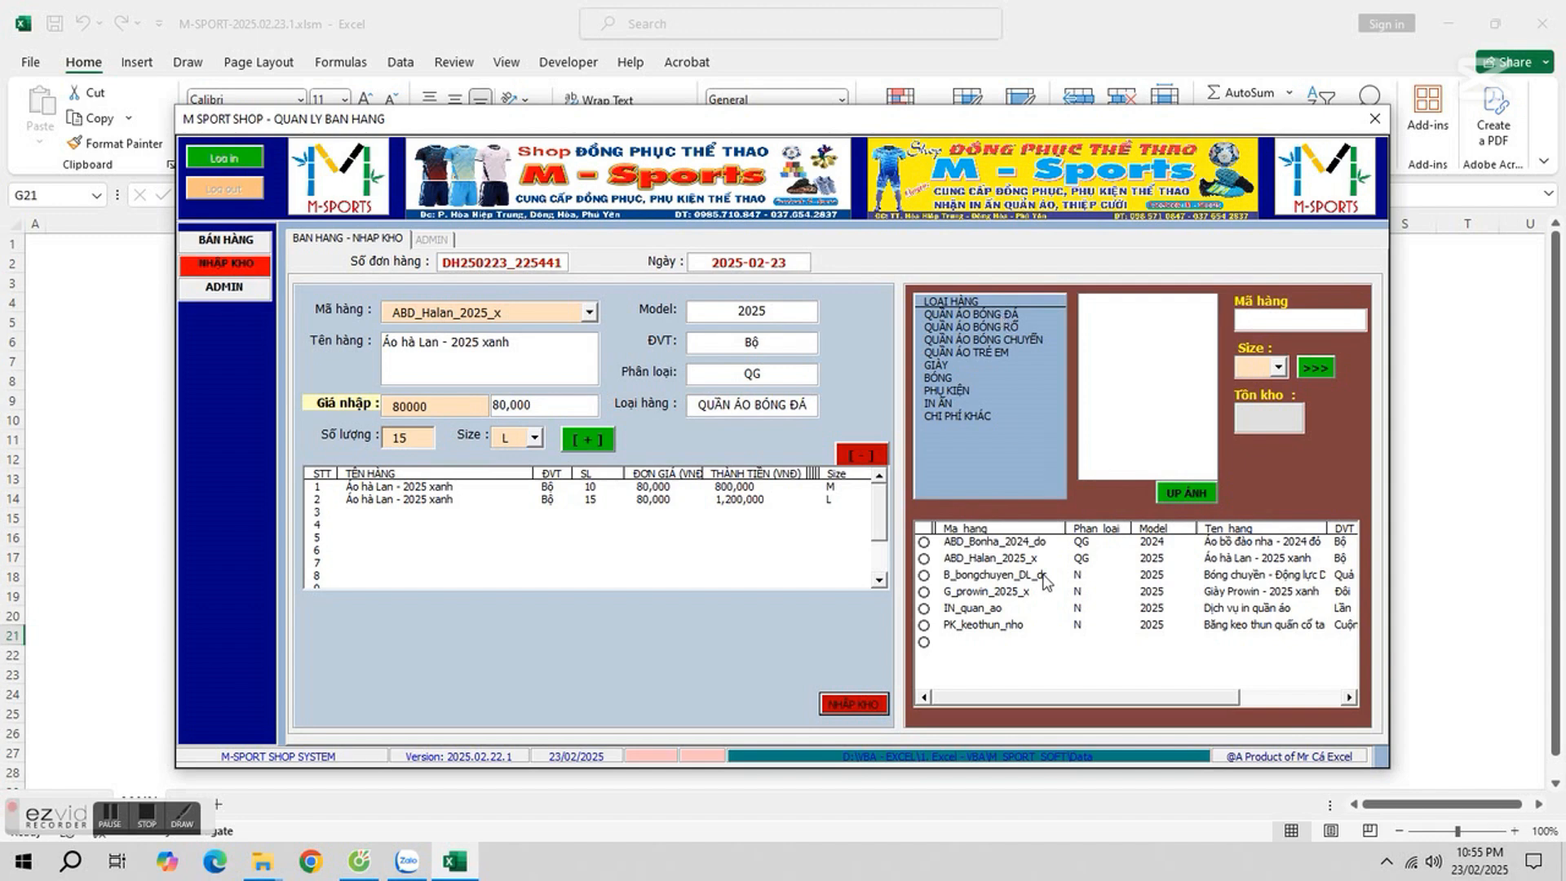
# - Filter the catalogue to QUẦN ÁO BÓNG ĐÁ and check the total stock of ABD_Halan_2025_x across all sizes
pyautogui.click(1001, 316)
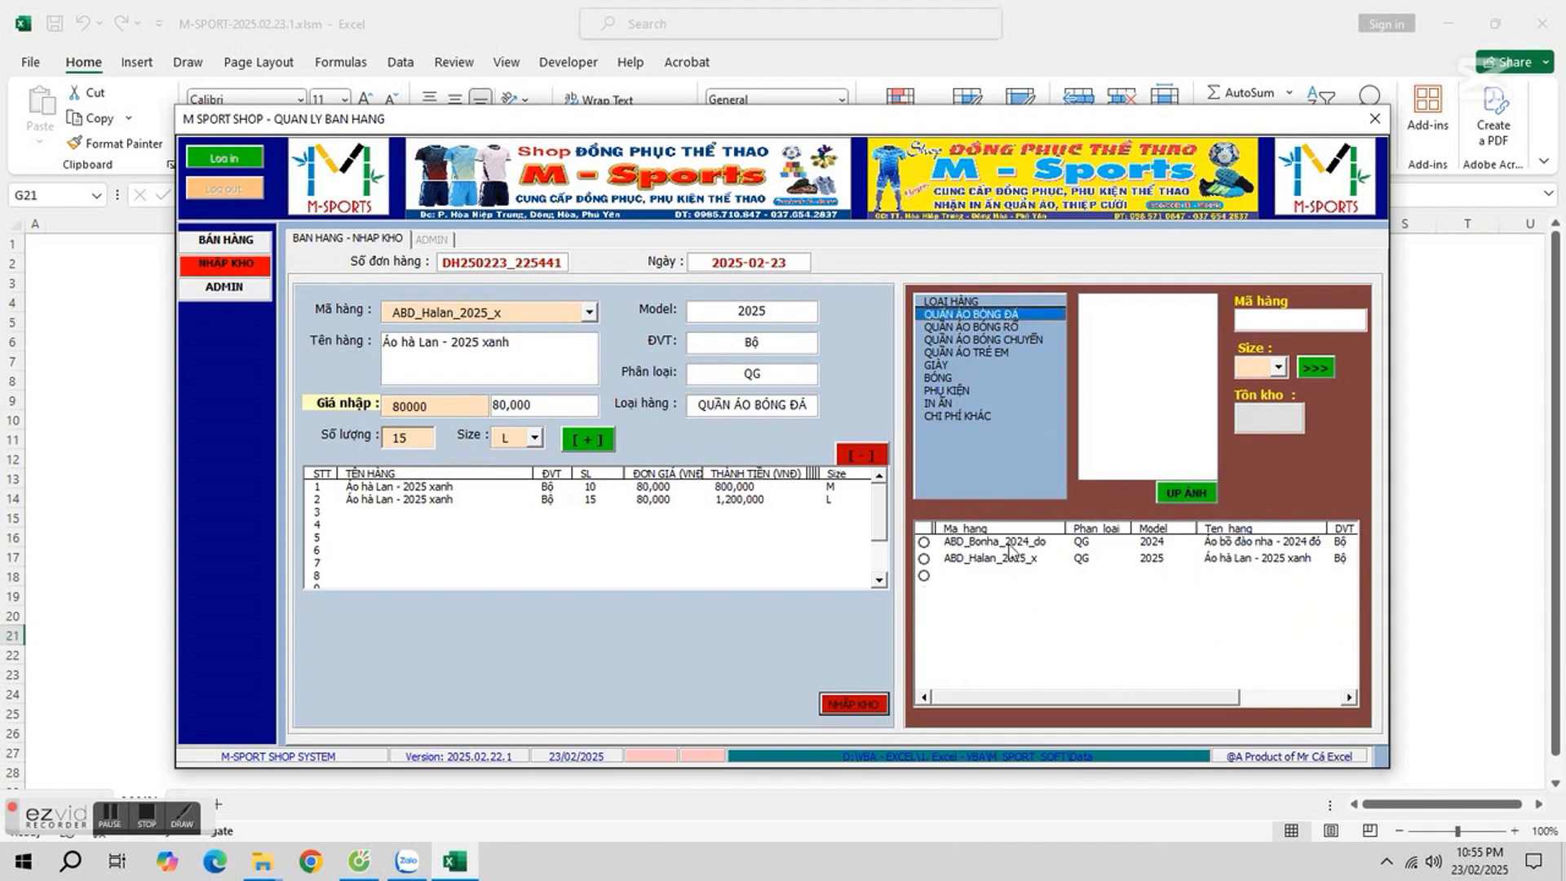
pyautogui.click(1026, 561)
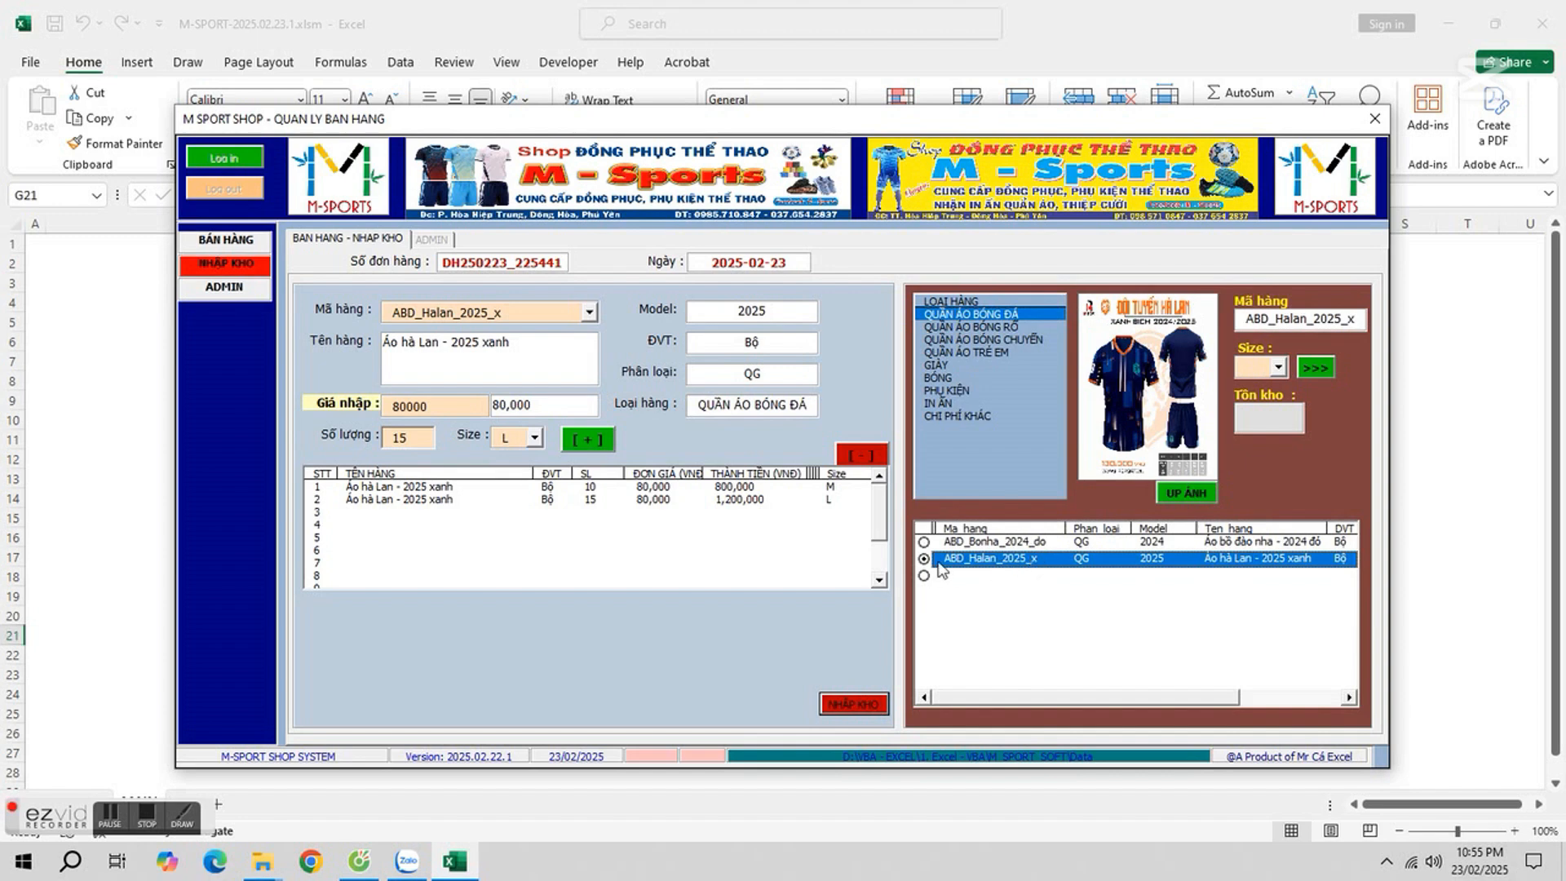
pyautogui.click(1316, 372)
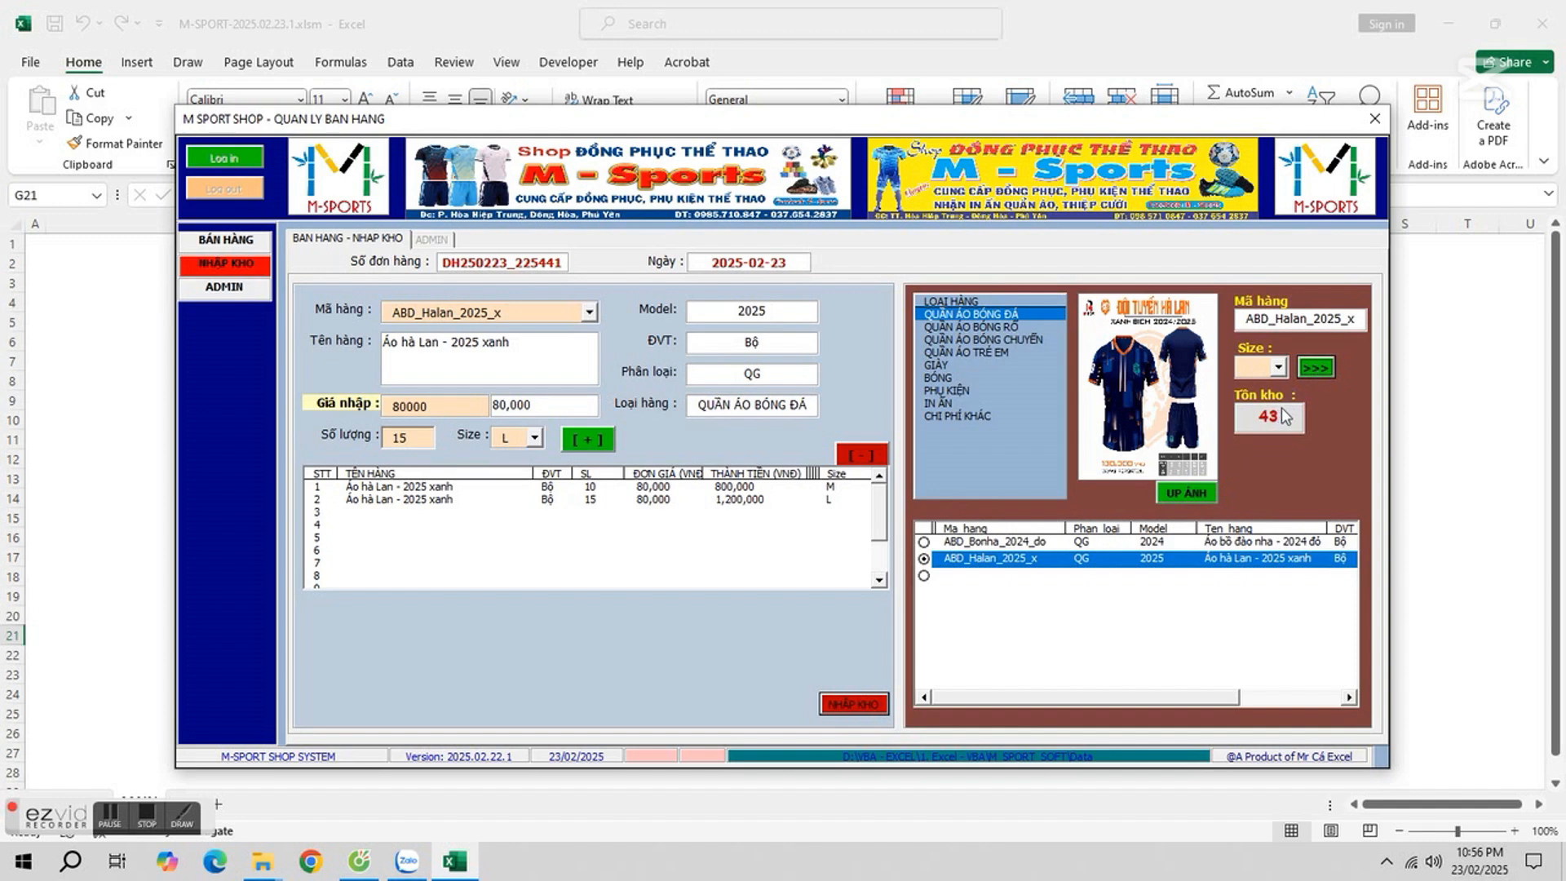
# - Check the stock of ABD_Halan_2025_x separately for sizes S, M and L
pyautogui.click(1278, 367)
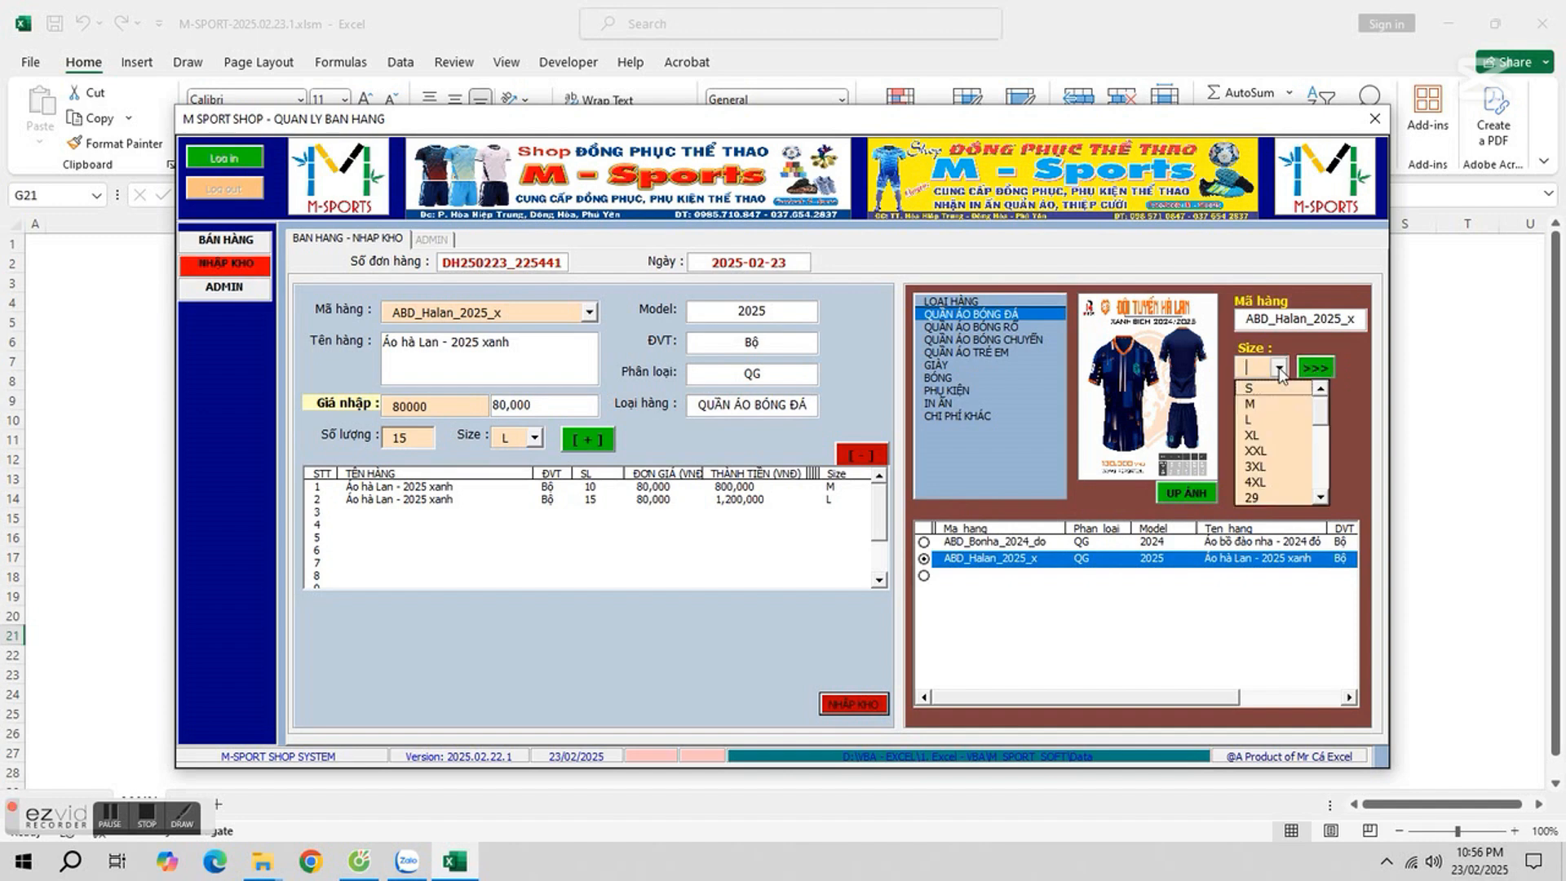
pyautogui.click(1252, 381)
pyautogui.click(1312, 369)
pyautogui.click(1278, 367)
pyautogui.click(1252, 397)
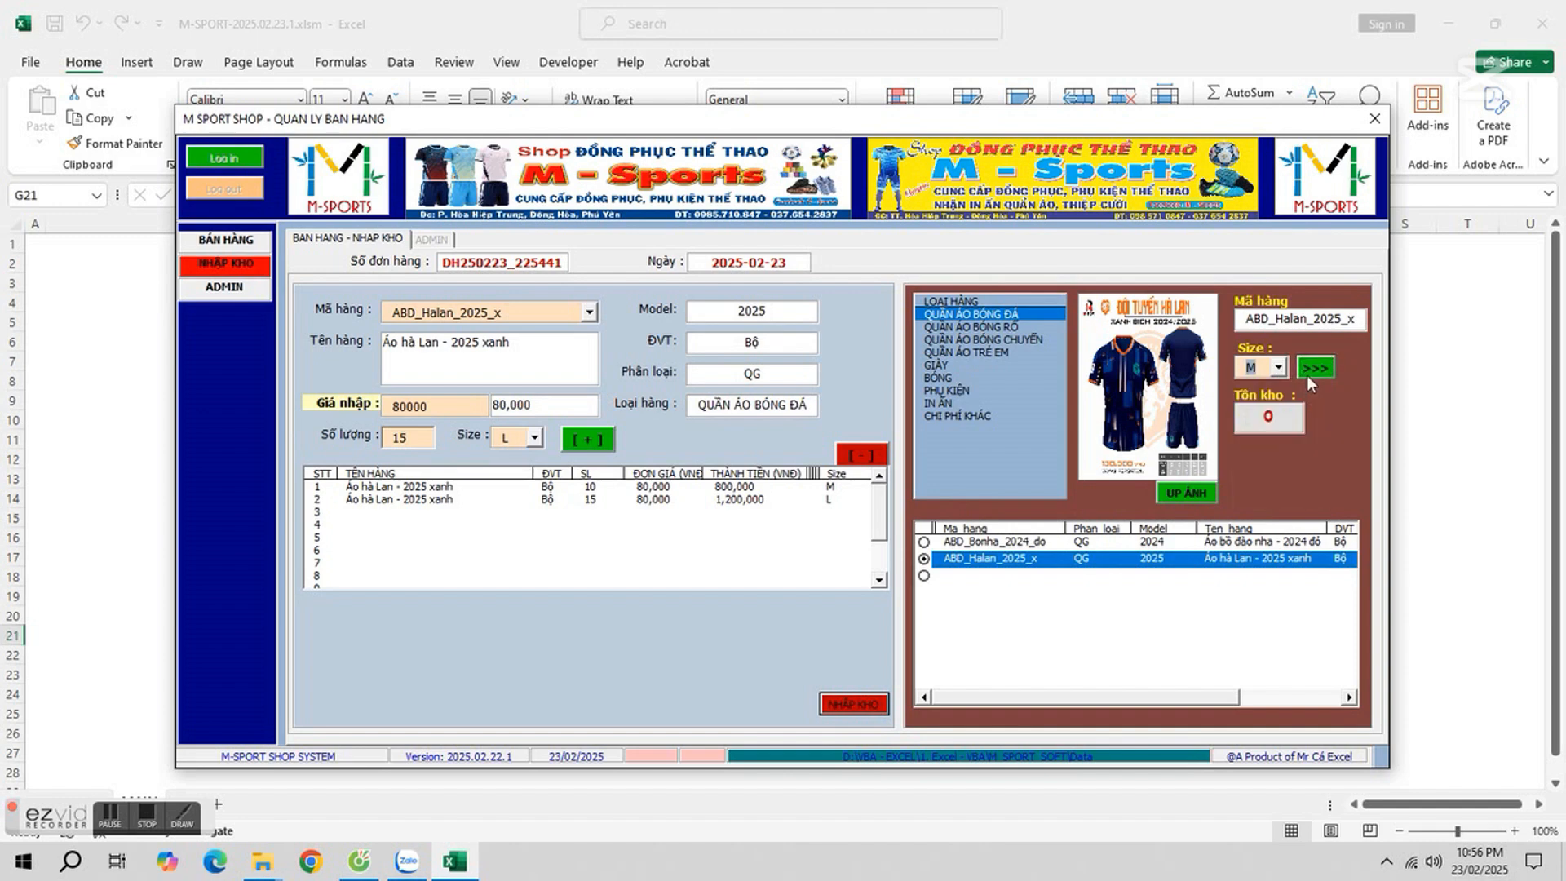
pyautogui.click(1313, 370)
pyautogui.click(1278, 367)
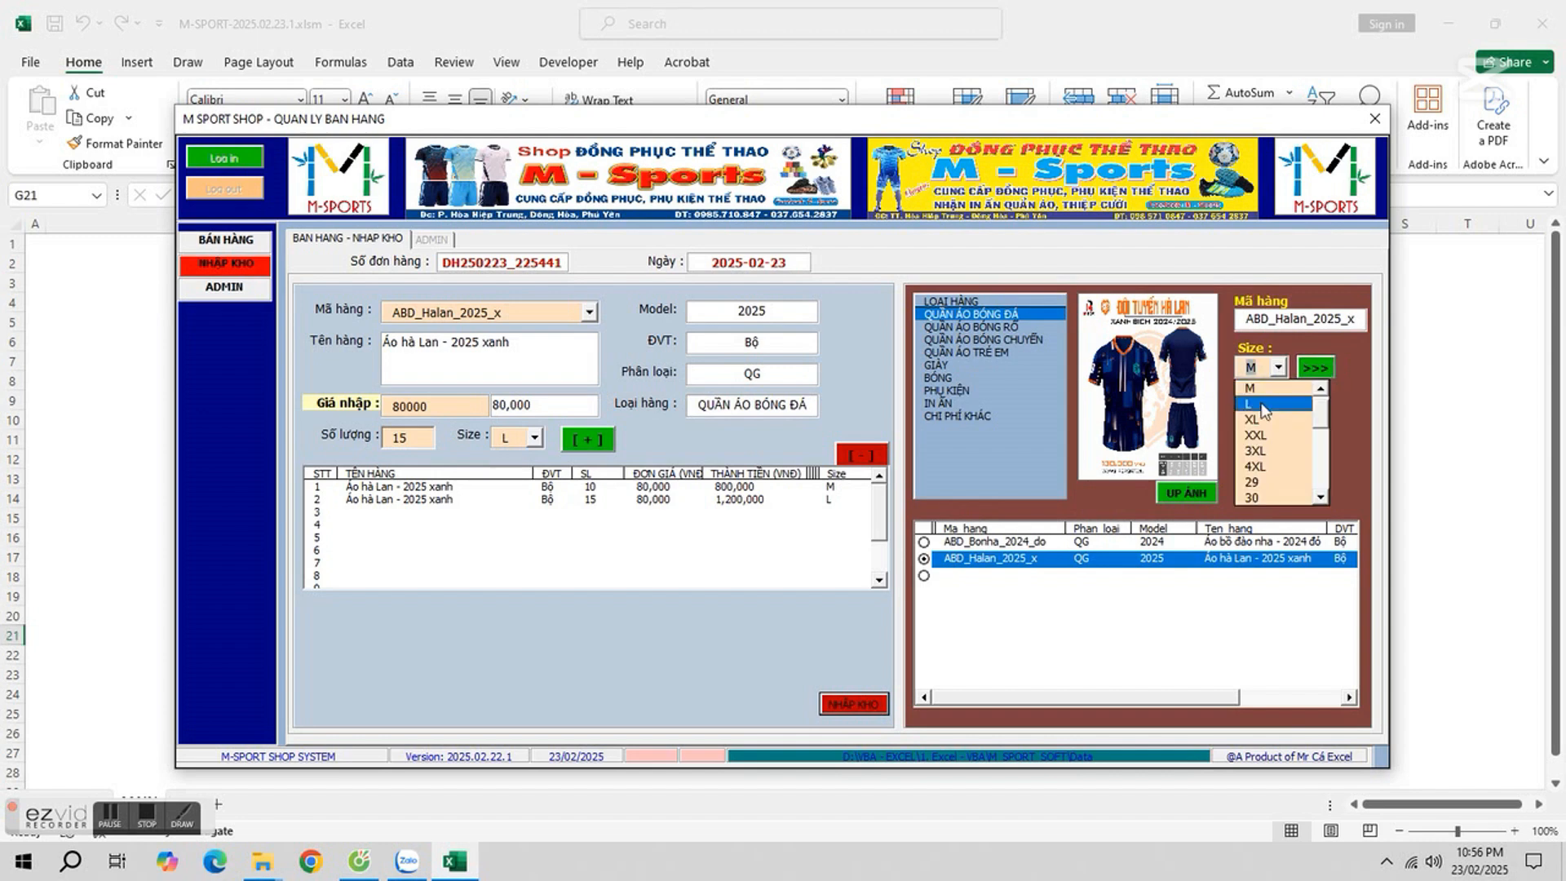
pyautogui.click(1251, 413)
pyautogui.click(1314, 369)
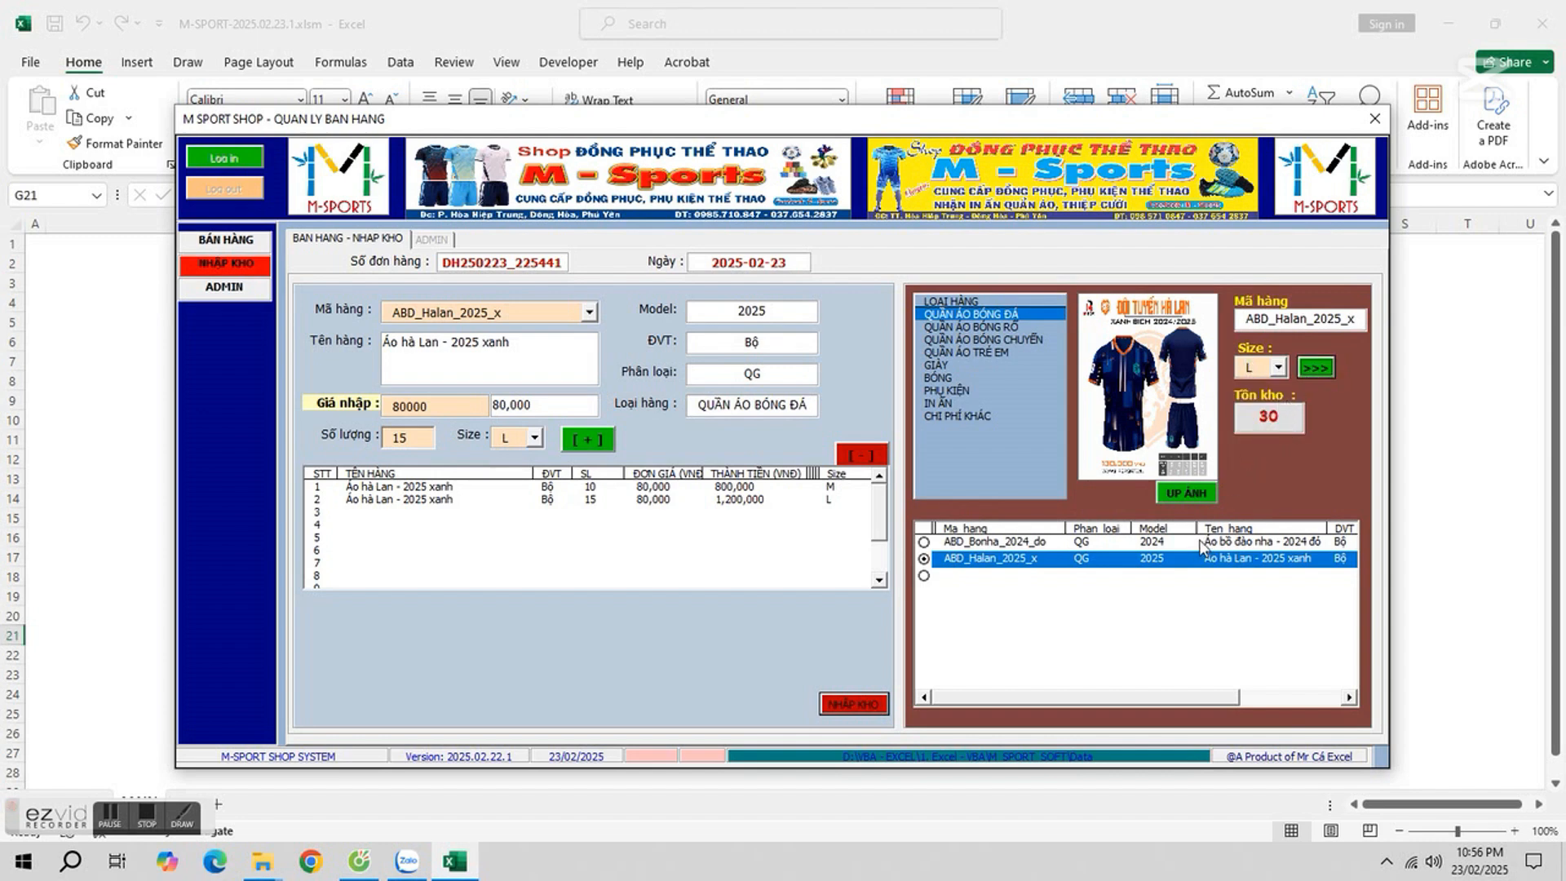
# - Select PK_keothun_nho in the PHỤ KIỆN category and open the image chooser for its product photo
pyautogui.click(975, 390)
pyautogui.click(1012, 542)
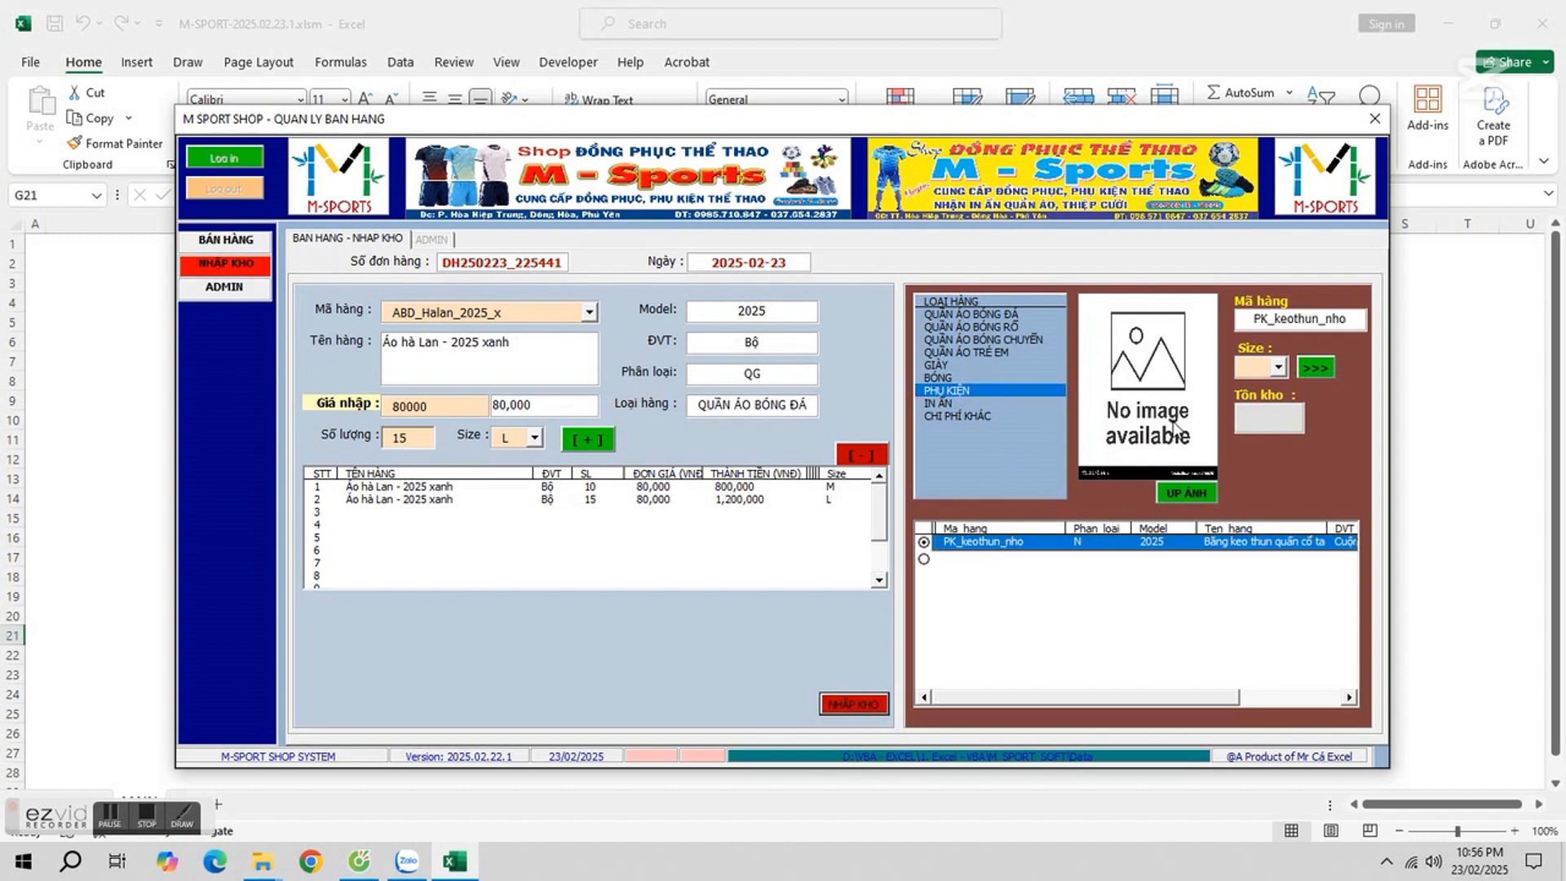
pyautogui.click(1172, 493)
# - Browse to the ICON folder under VBA - EXCEL, 1. Excel - VBA on the Data (D:) drive
pyautogui.click(257, 491)
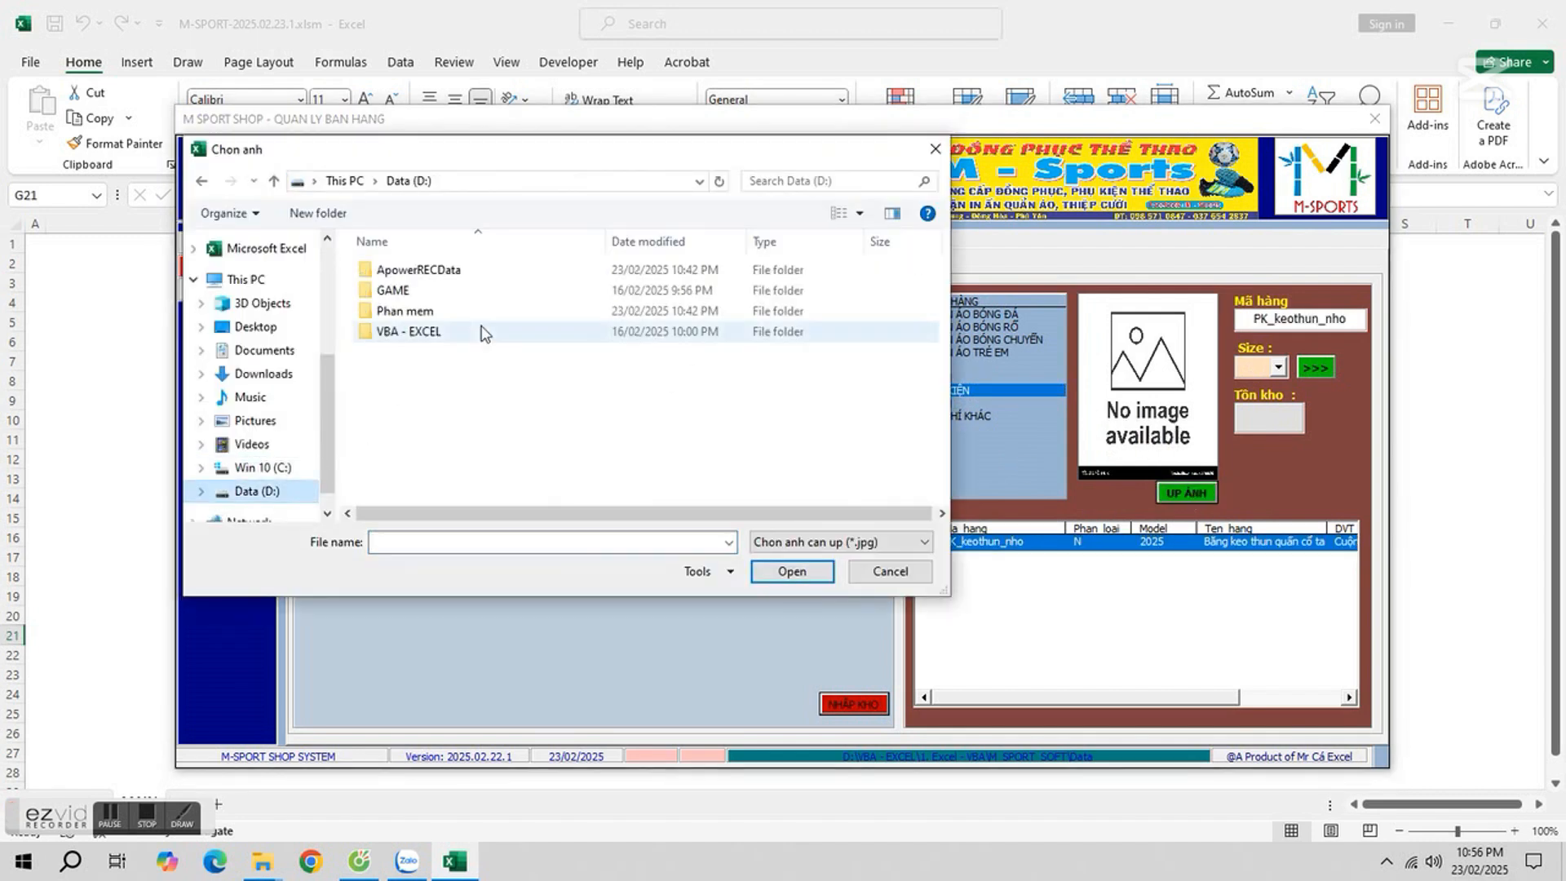
pyautogui.doubleClick(469, 331)
pyautogui.doubleClick(454, 309)
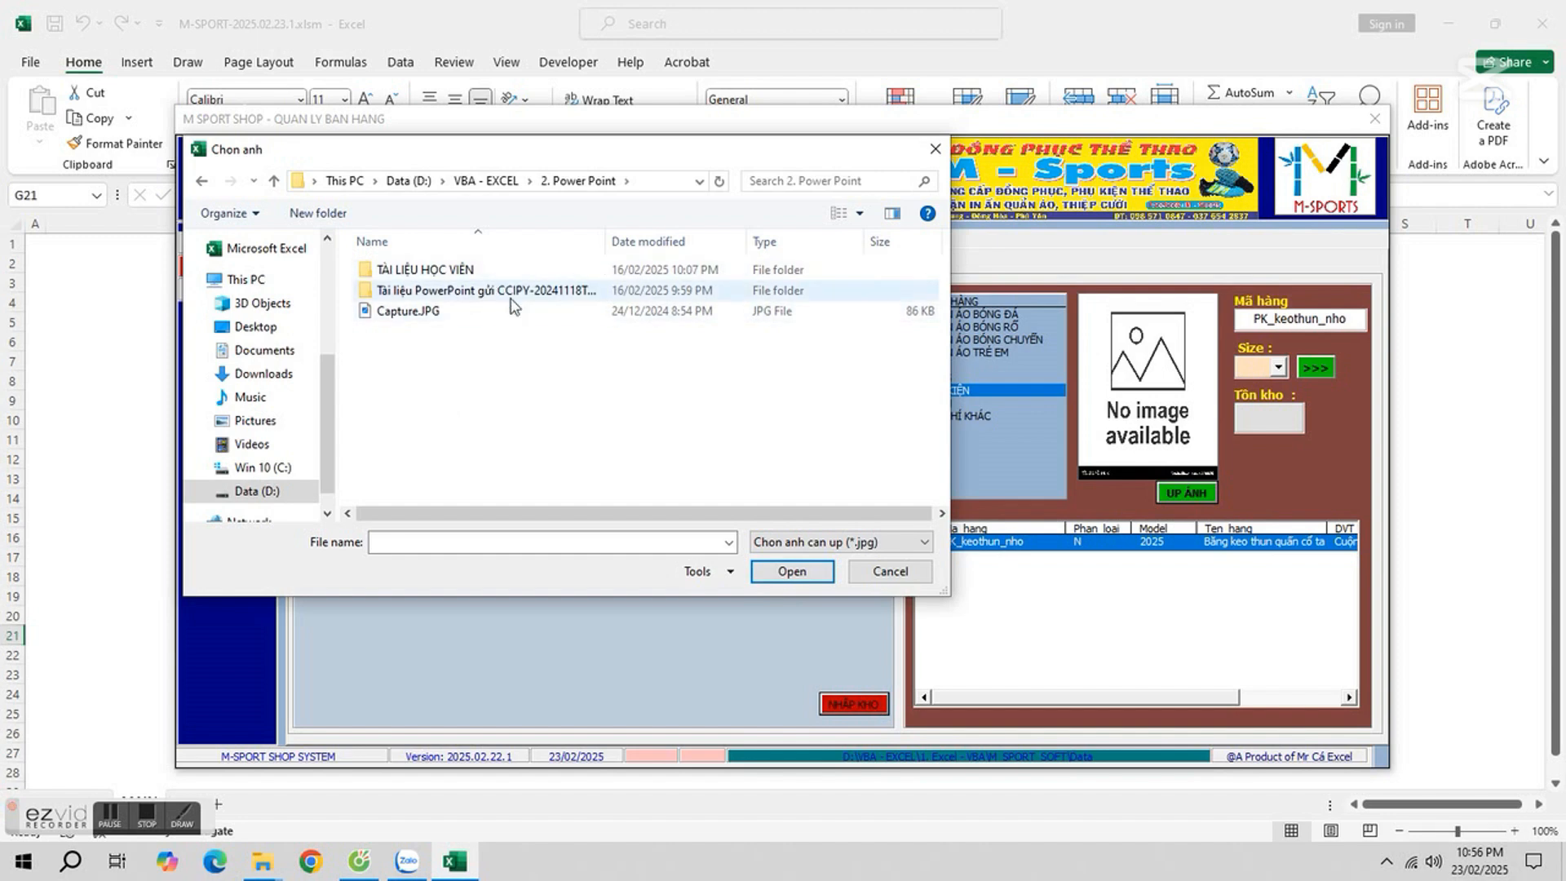
pyautogui.hotkey('alt', 'Left')
pyautogui.click(467, 298)
pyautogui.doubleClick(465, 297)
pyautogui.doubleClick(400, 330)
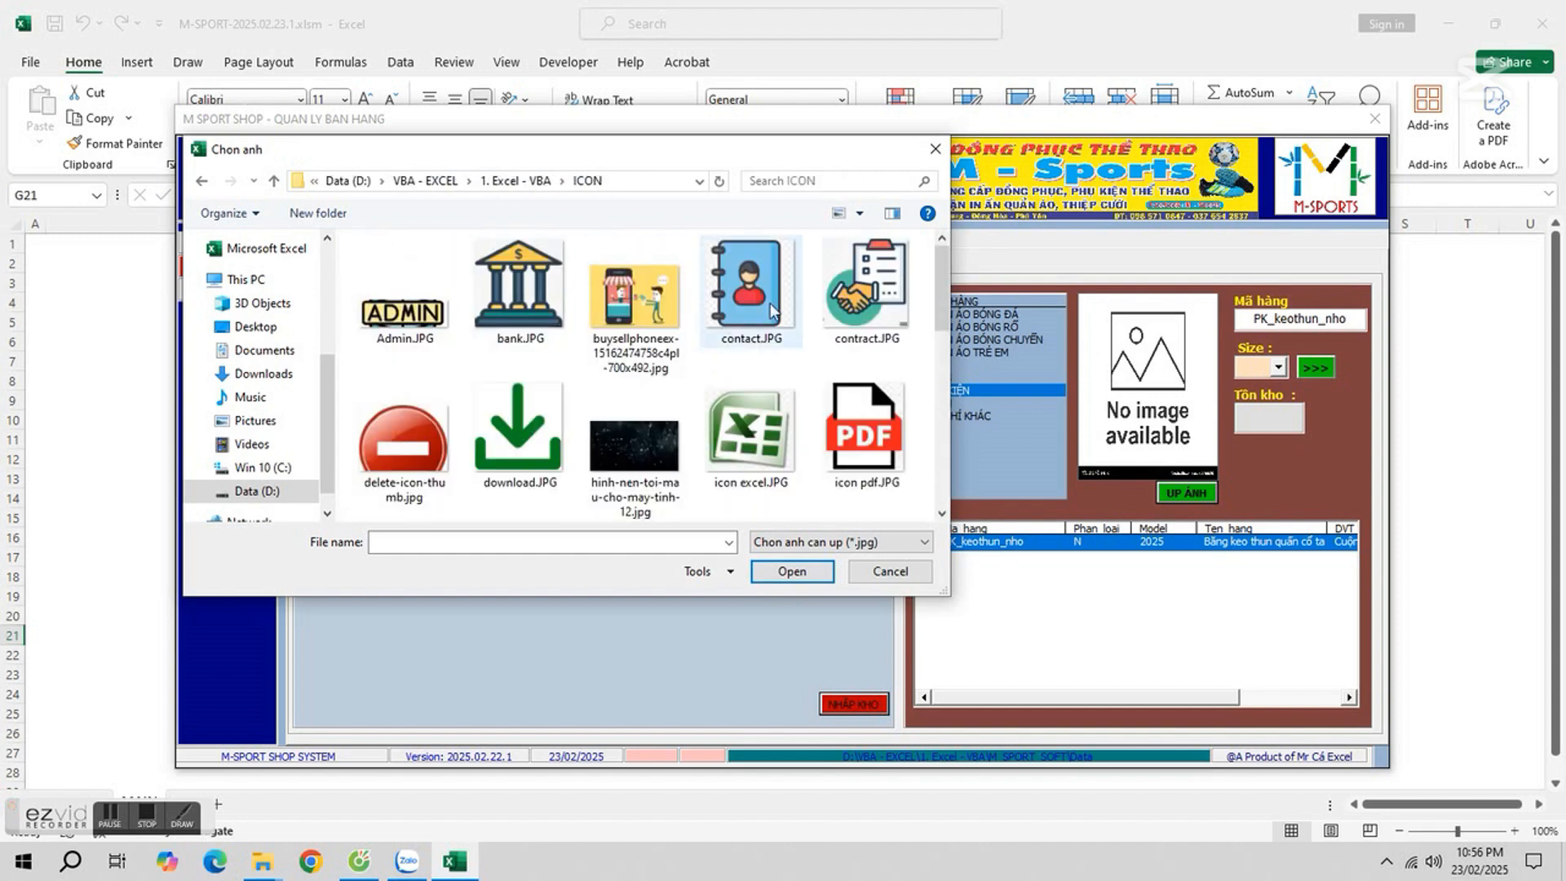
# - Upload contract.JPG as the photo of PK_keothun_nho and reload the item to display it
pyautogui.click(866, 294)
pyautogui.click(792, 571)
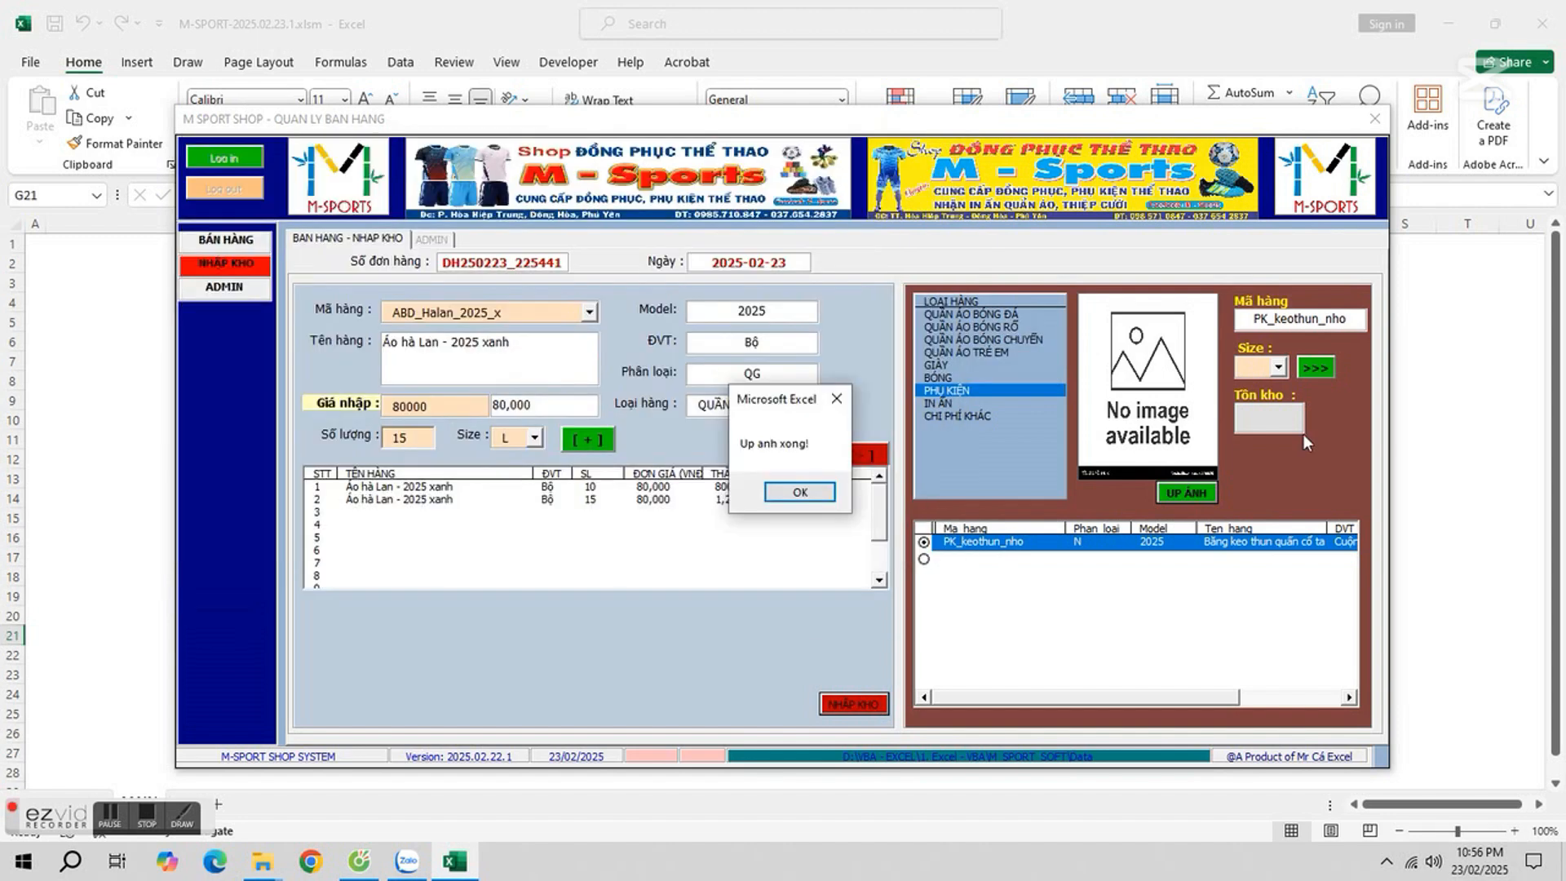
pyautogui.click(799, 495)
pyautogui.click(990, 379)
pyautogui.click(988, 391)
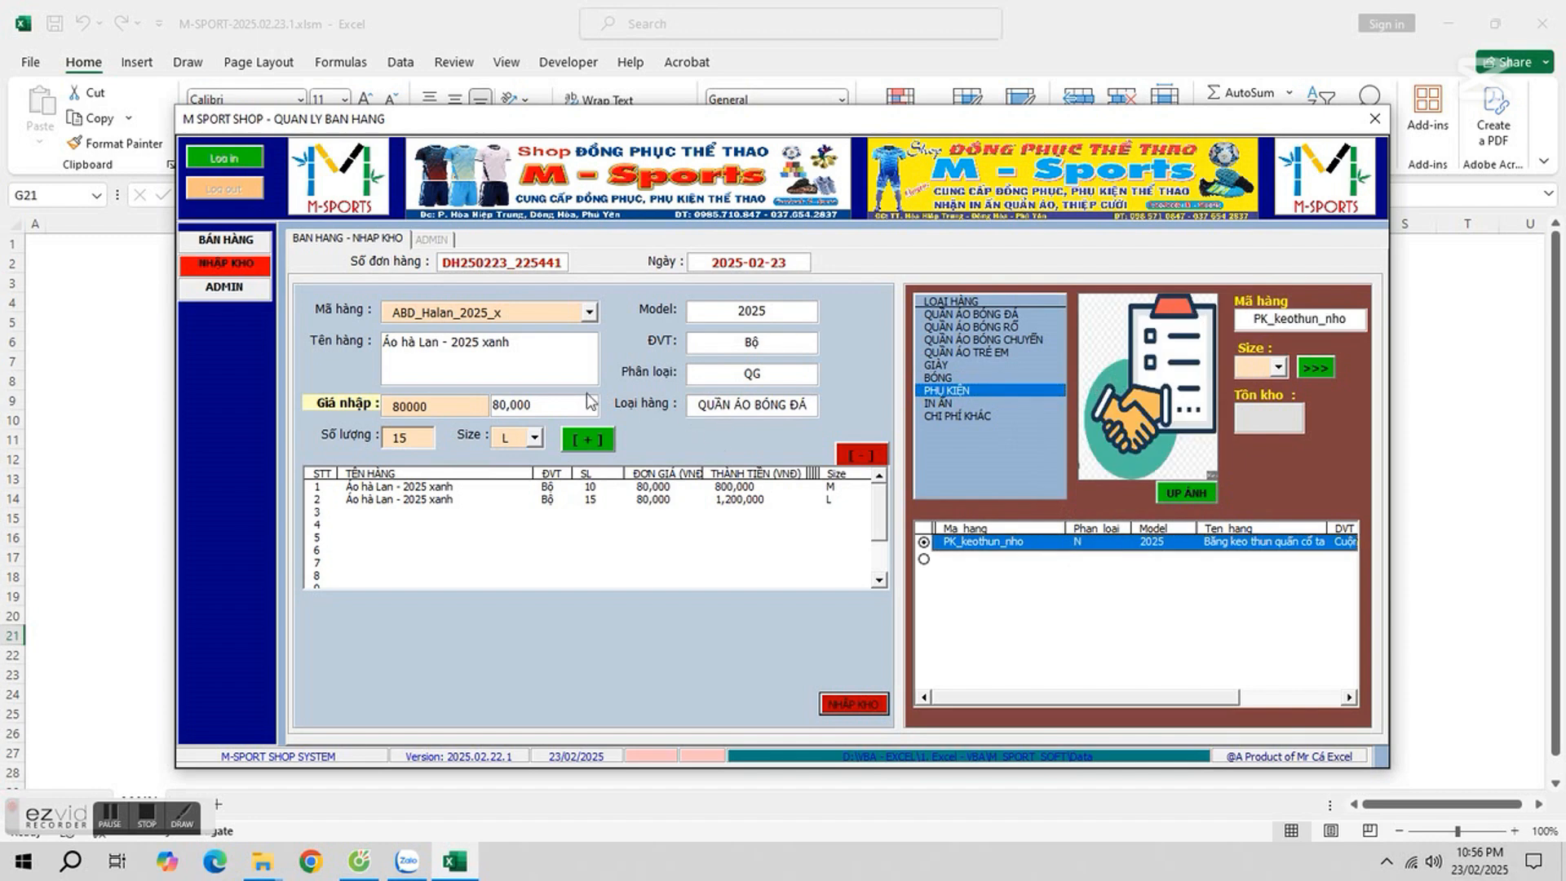
# - Start a sales order (BÁN HÀNG) and add 2 sets of ABD_Halan_2025_x in size M
pyautogui.click(249, 242)
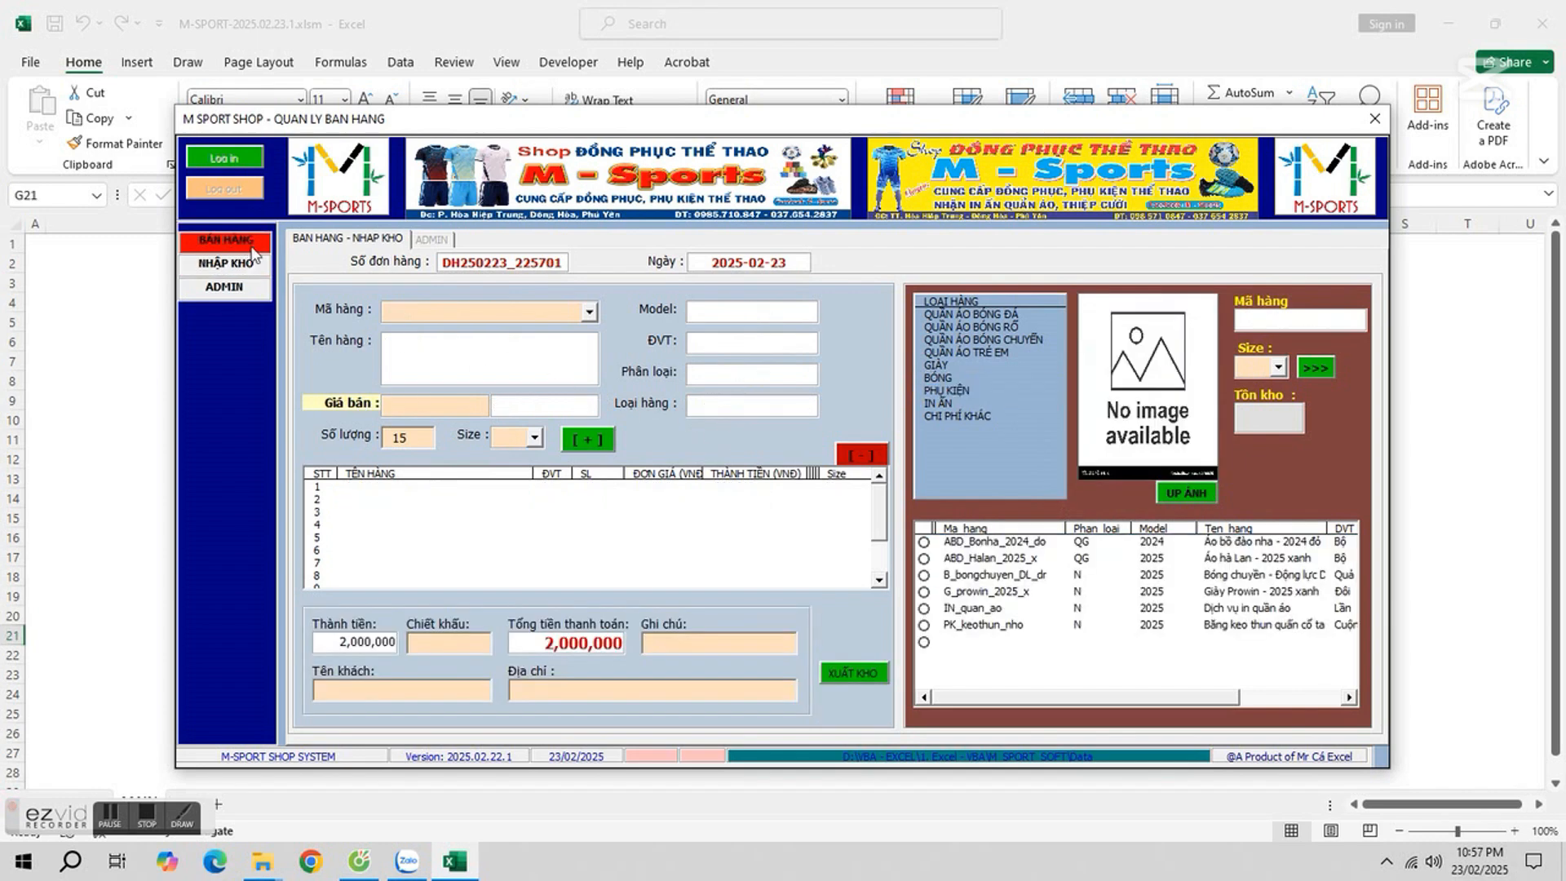
pyautogui.click(579, 314)
pyautogui.click(441, 347)
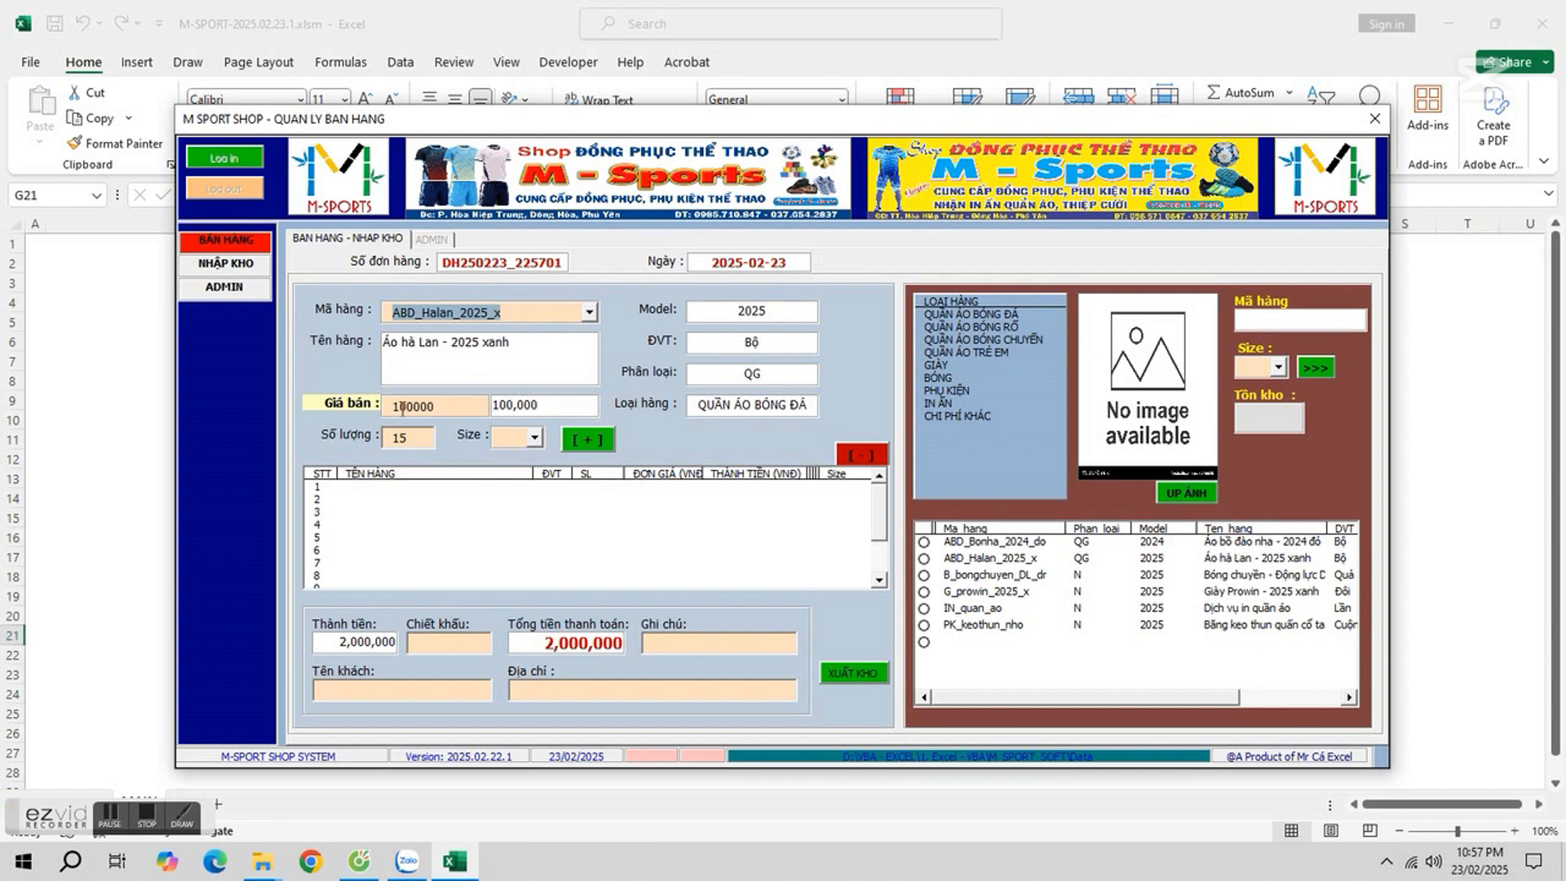
pyautogui.doubleClick(416, 436)
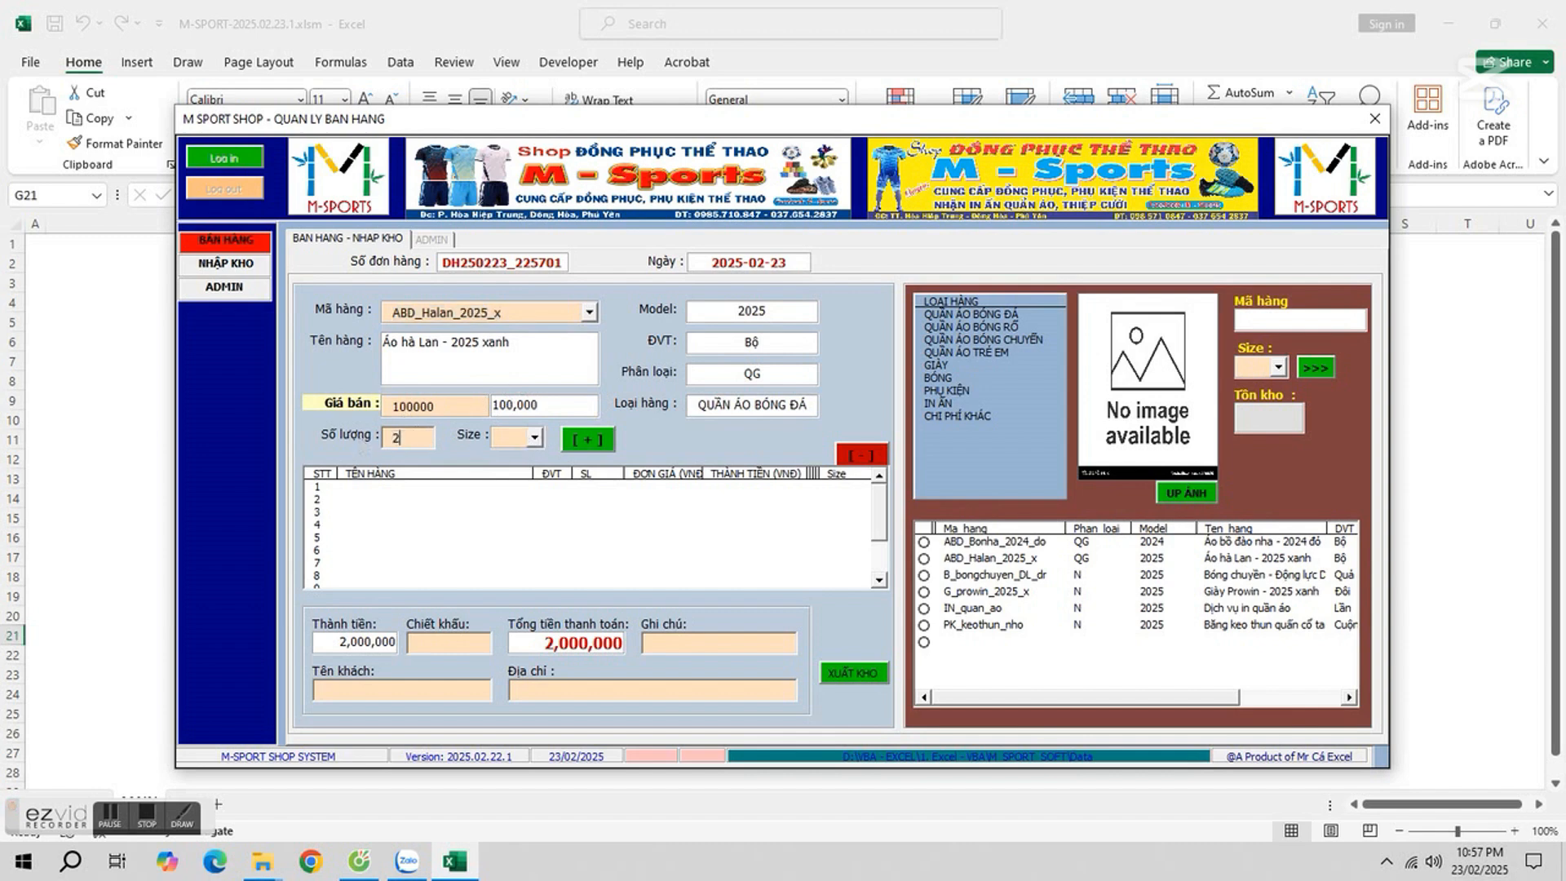
pyautogui.click(535, 437)
pyautogui.click(506, 471)
pyautogui.click(601, 440)
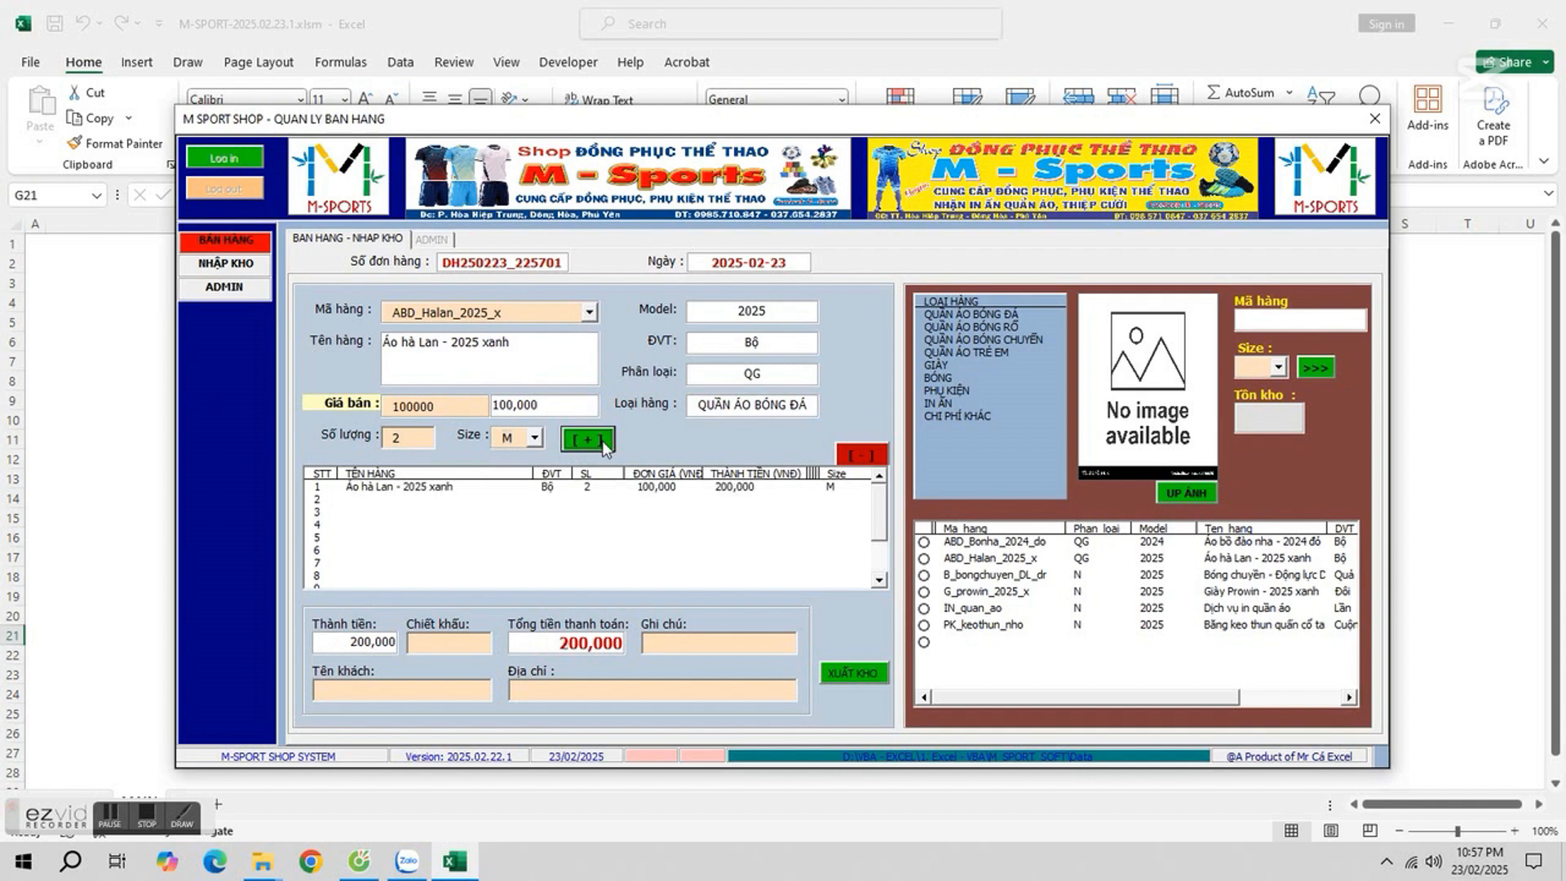
# - Add 1 roll of PK_keothun_nho in Free size to the sales order
pyautogui.click(590, 313)
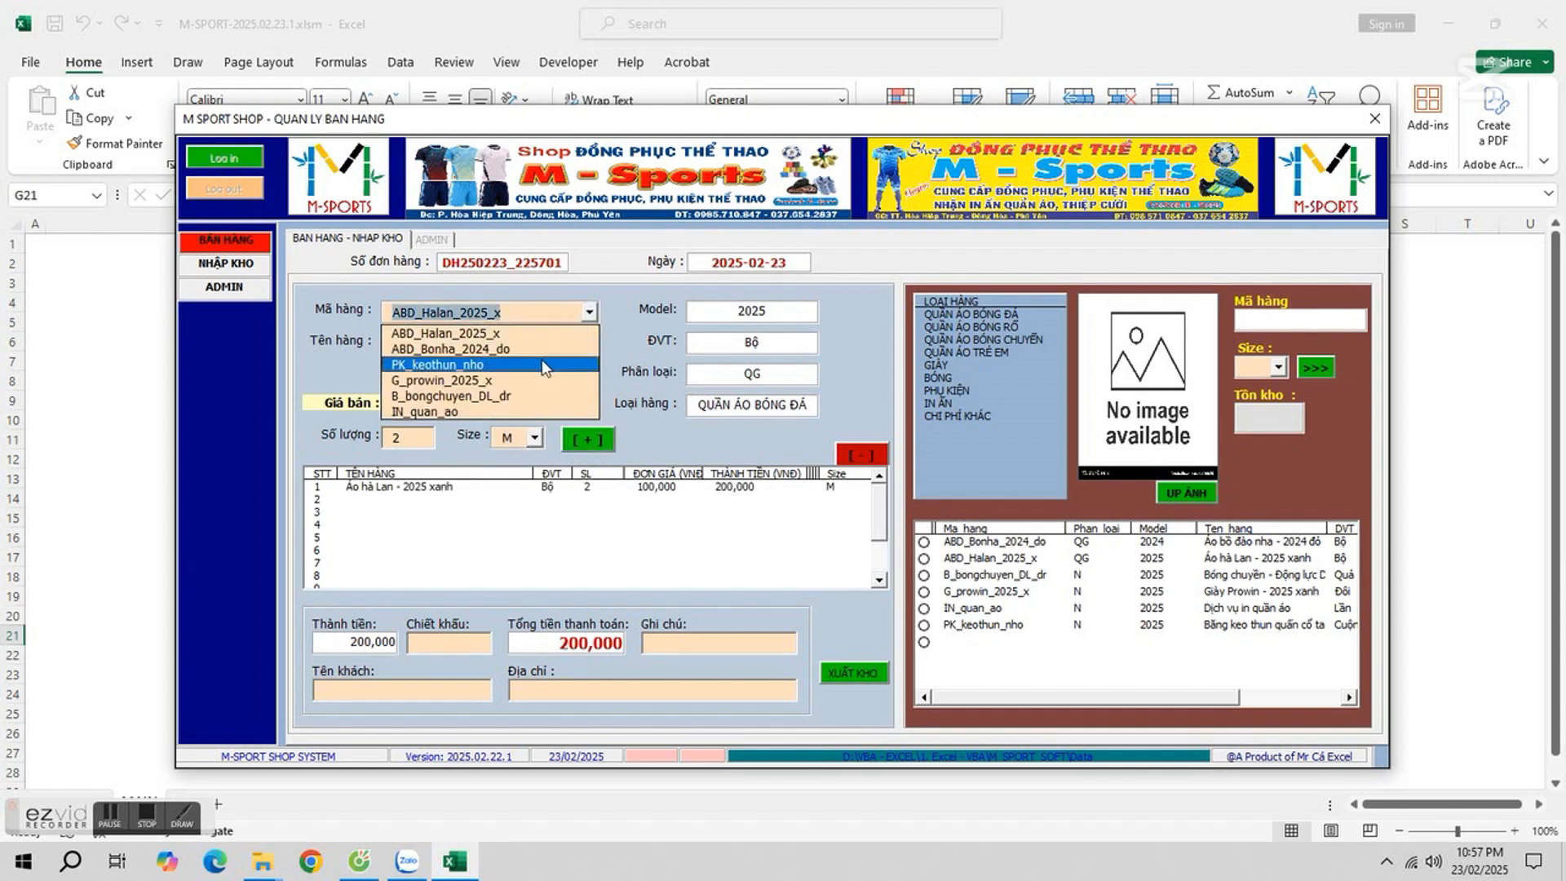
pyautogui.click(545, 368)
pyautogui.click(386, 439)
pyautogui.click(534, 437)
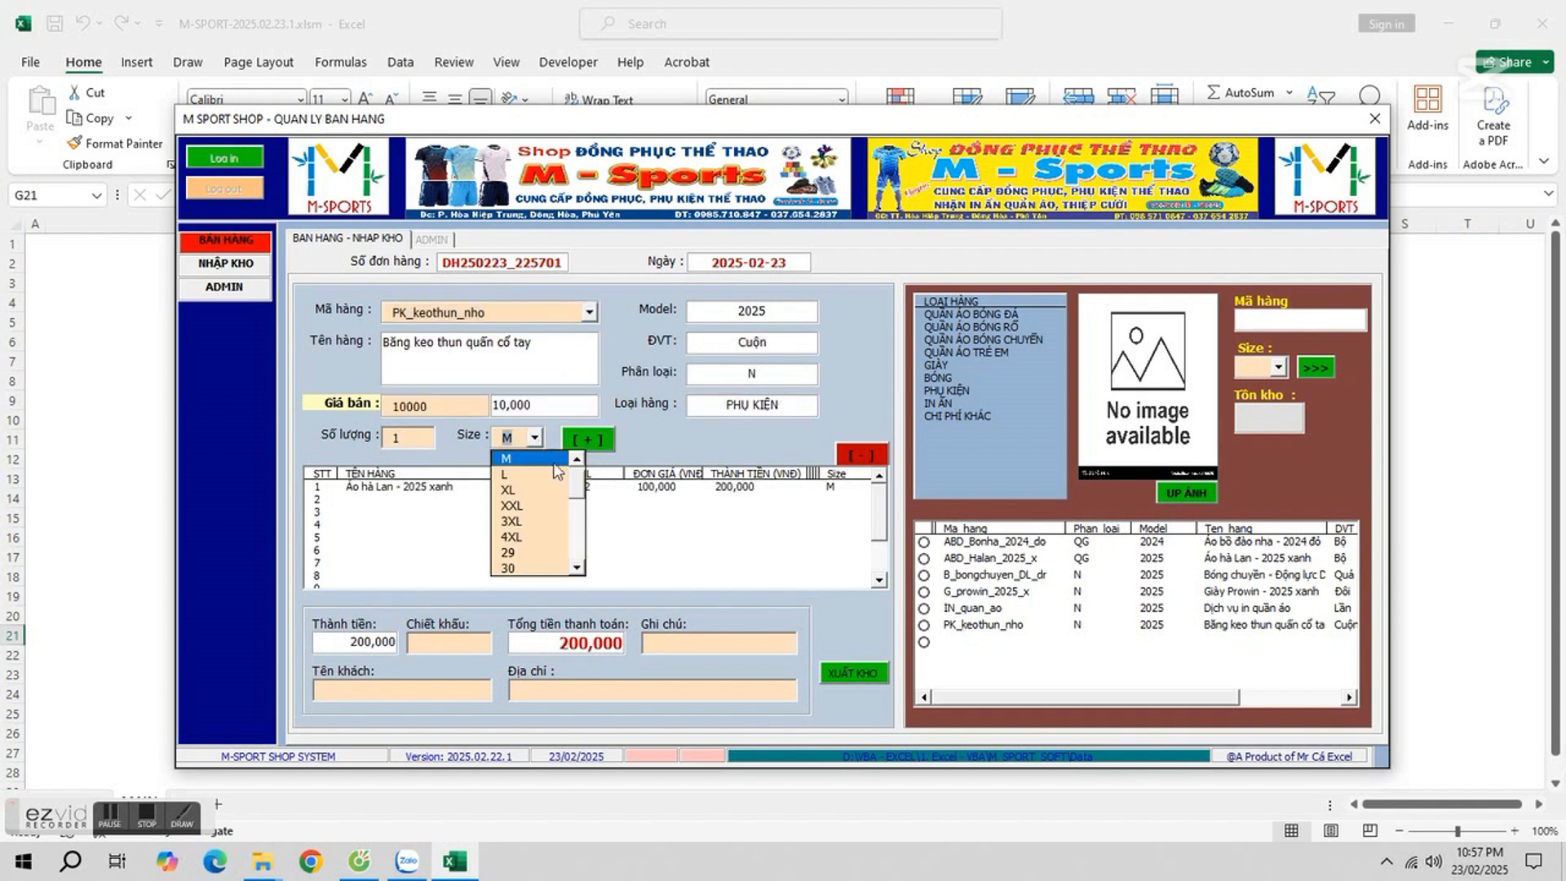
pyautogui.scroll(-5, 527, 522)
pyautogui.click(524, 564)
pyautogui.click(592, 440)
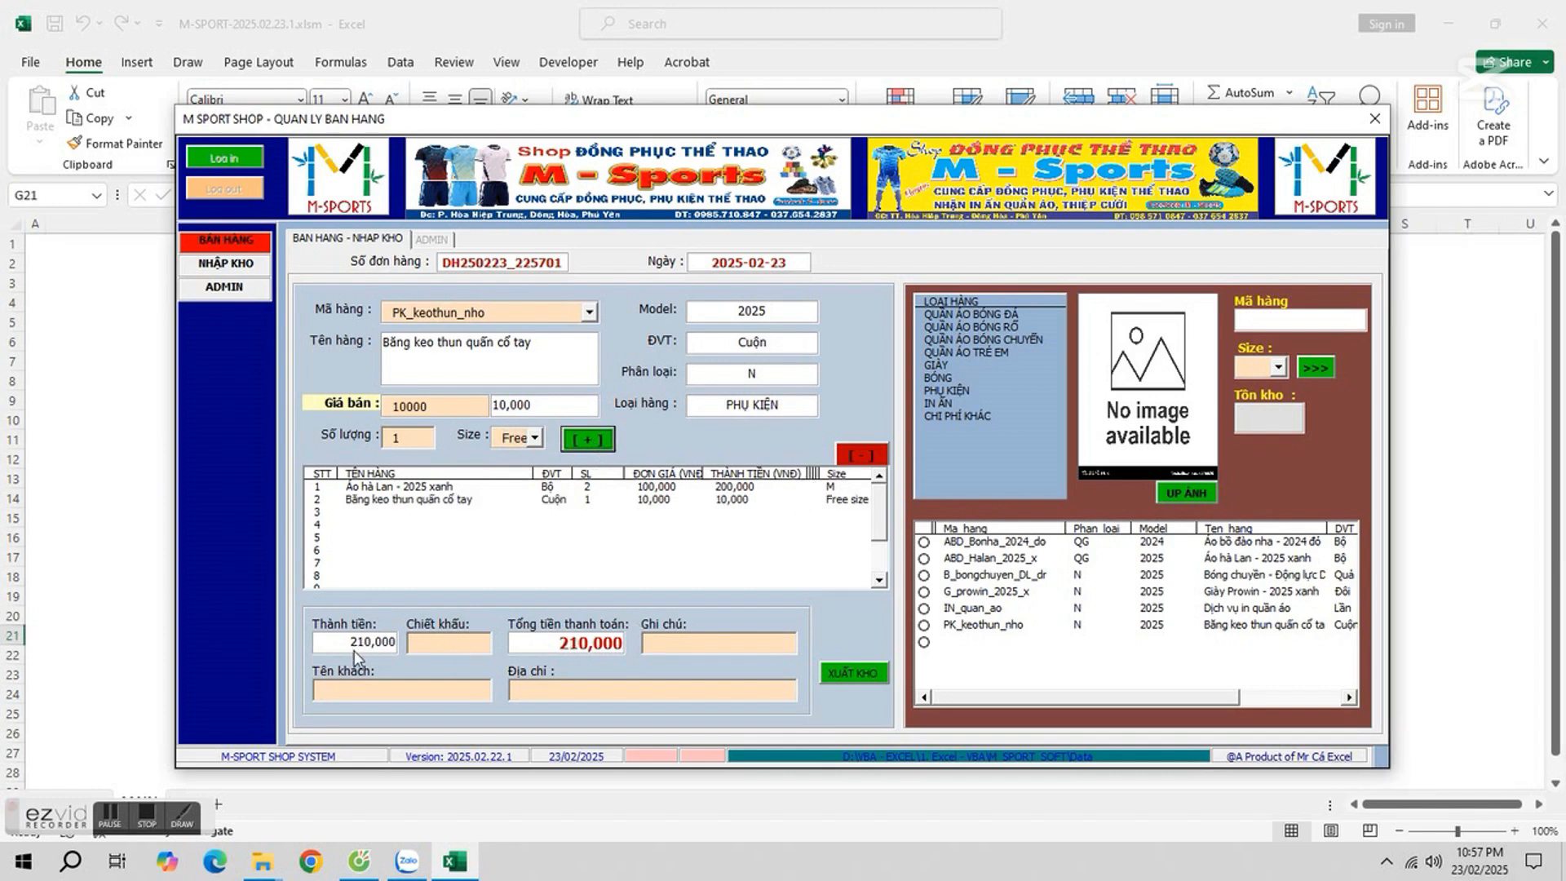
# - Enter a discount of 10000 with the note "Giảm giá khách quen" and fill in the customer's name
pyautogui.click(438, 653)
pyautogui.write('10000')
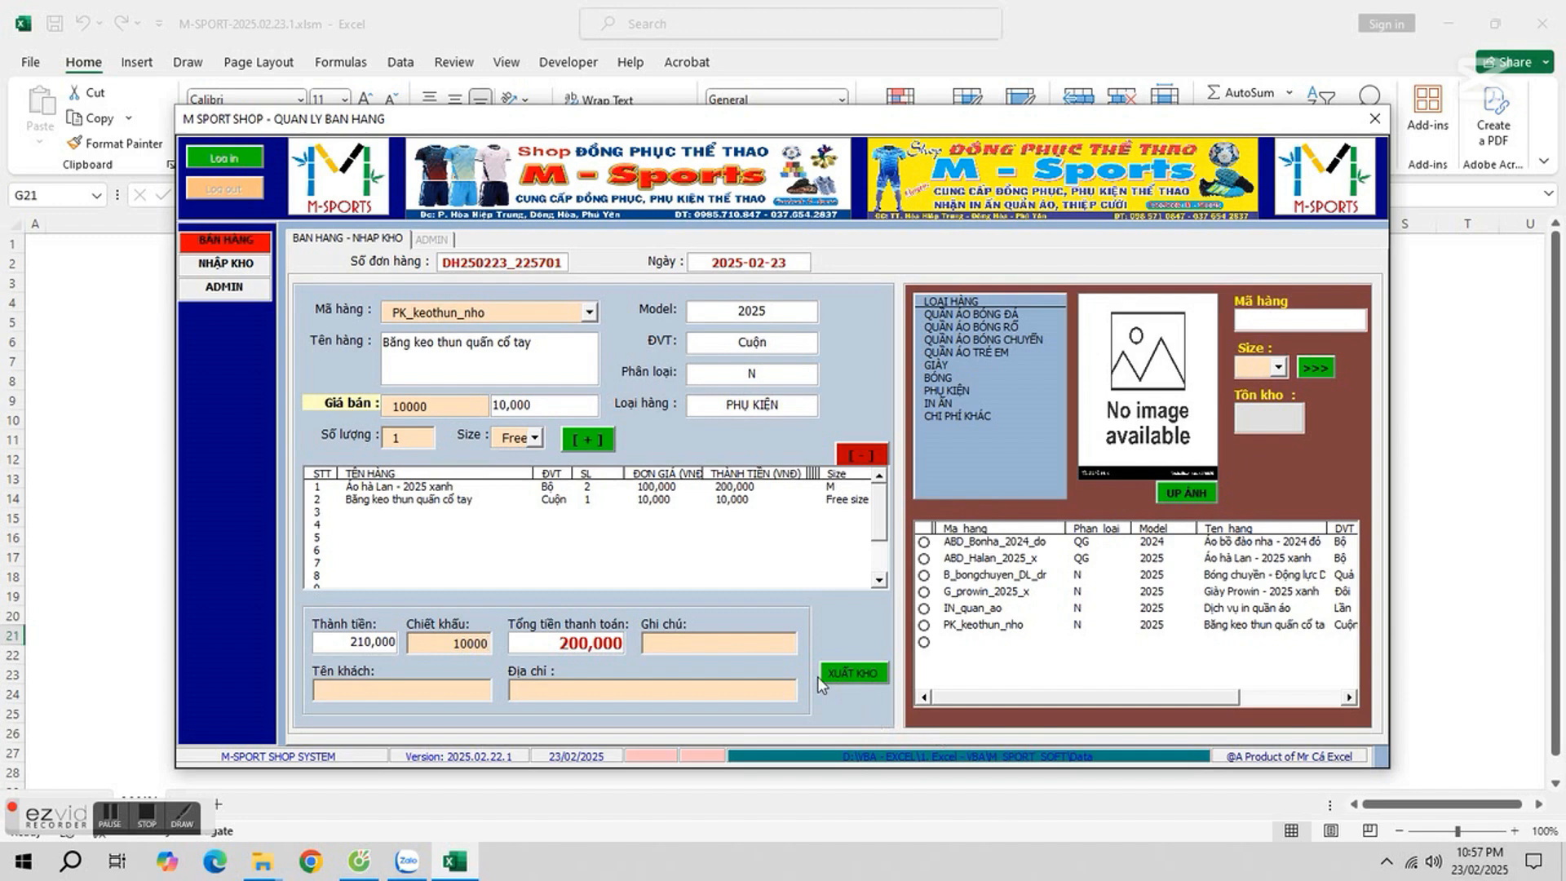
pyautogui.click(770, 642)
pyautogui.write('Giảm giá khách quen')
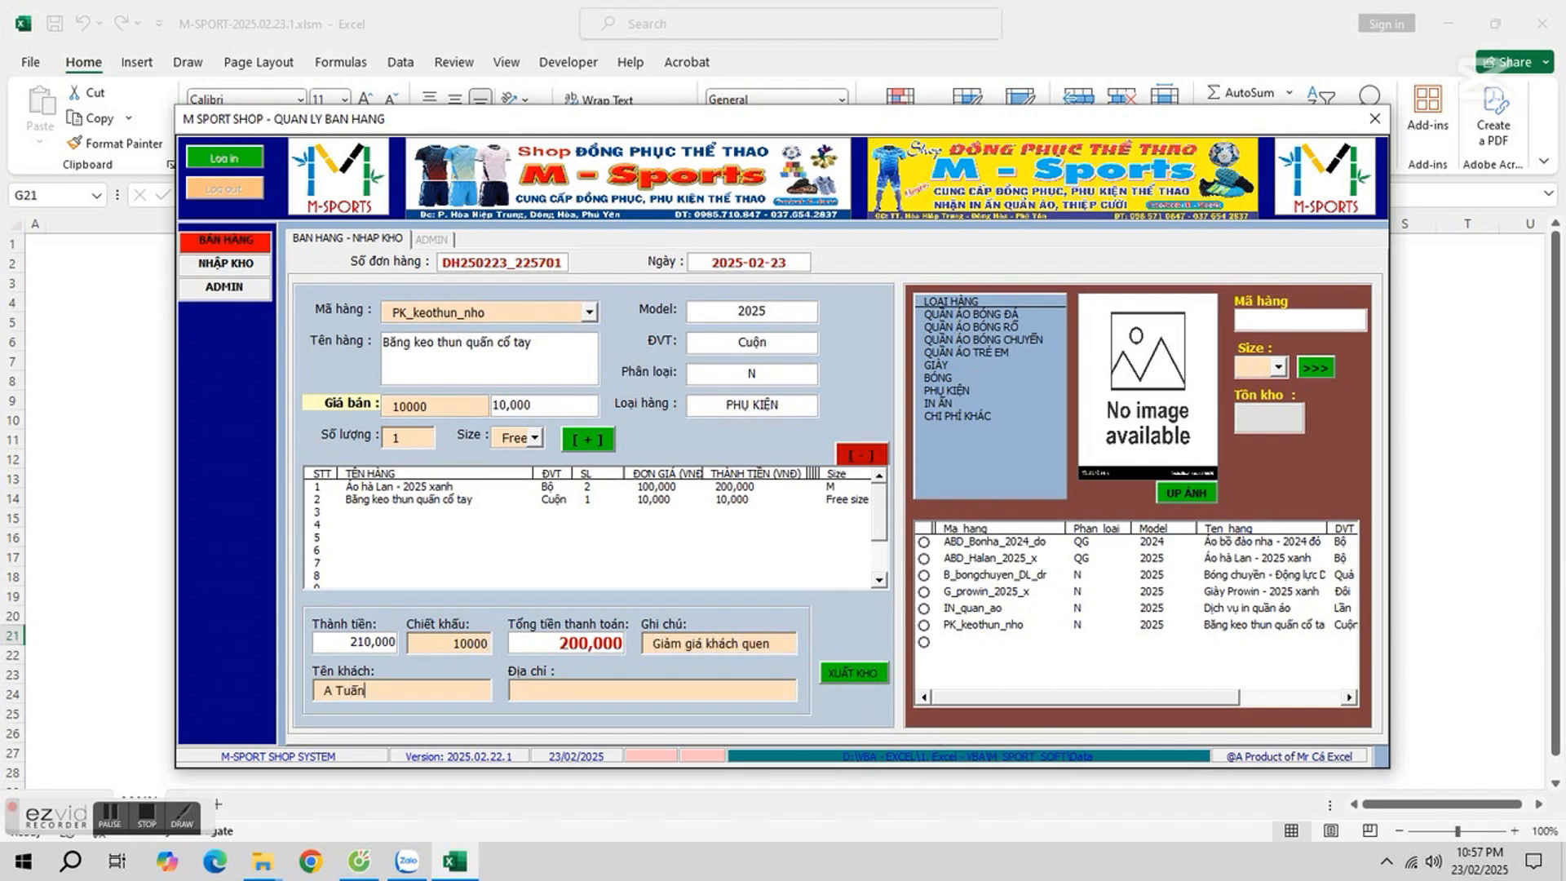
# - Fill in the customer's address and issue the sales order from stock
pyautogui.click(678, 697)
pyautogui.write('HHT')
pyautogui.click(860, 674)
pyautogui.click(811, 498)
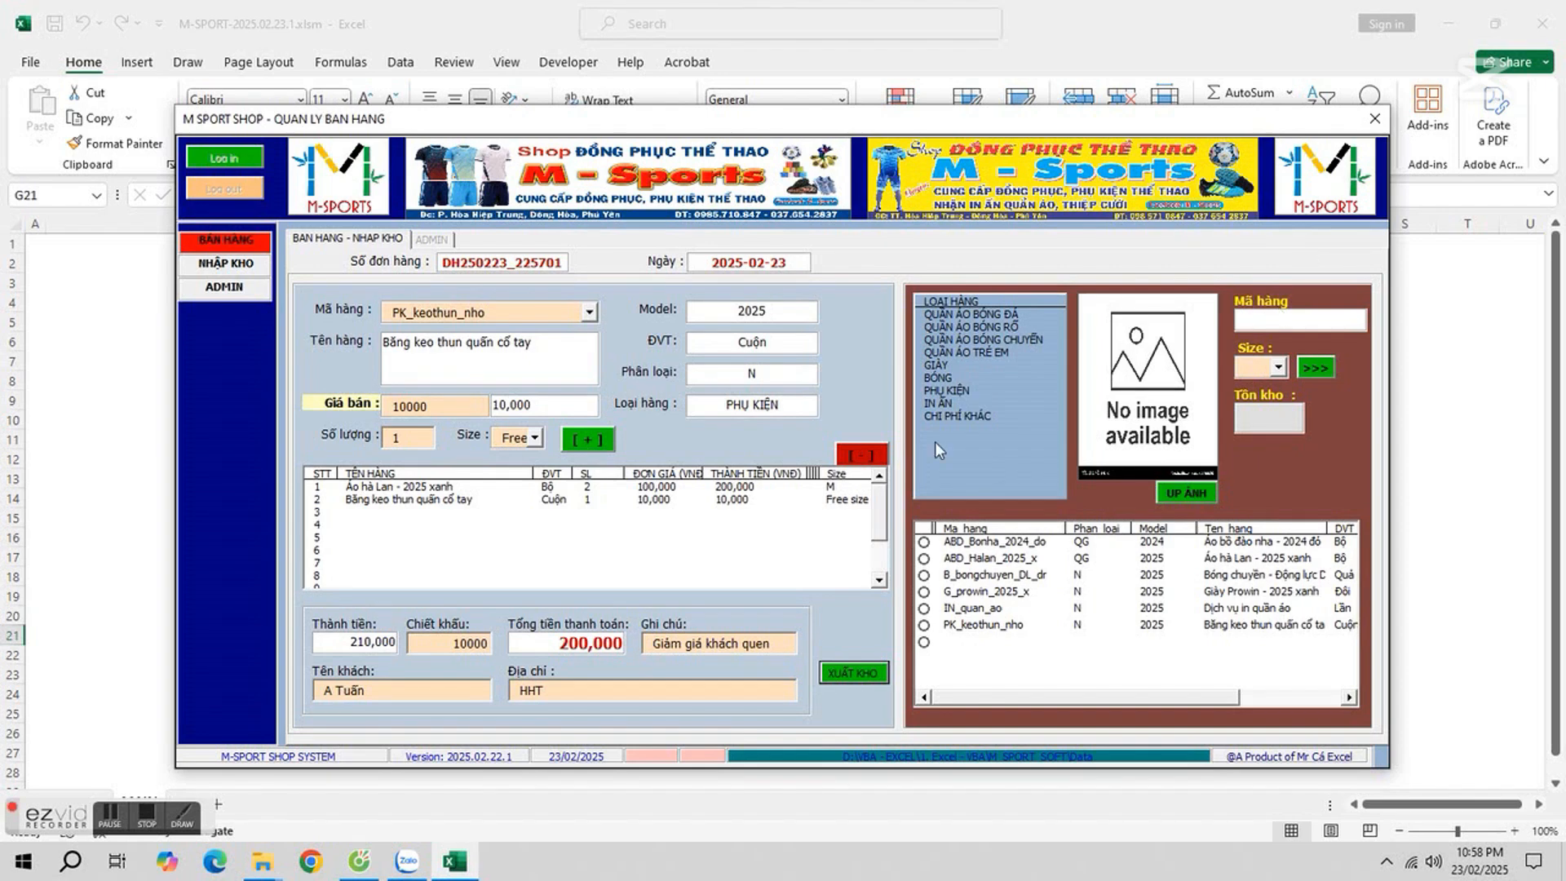
# - Switch to File Explorer and open the newest M-SPORT invoice PDF on the Desktop to review it
pyautogui.click(262, 860)
pyautogui.click(465, 794)
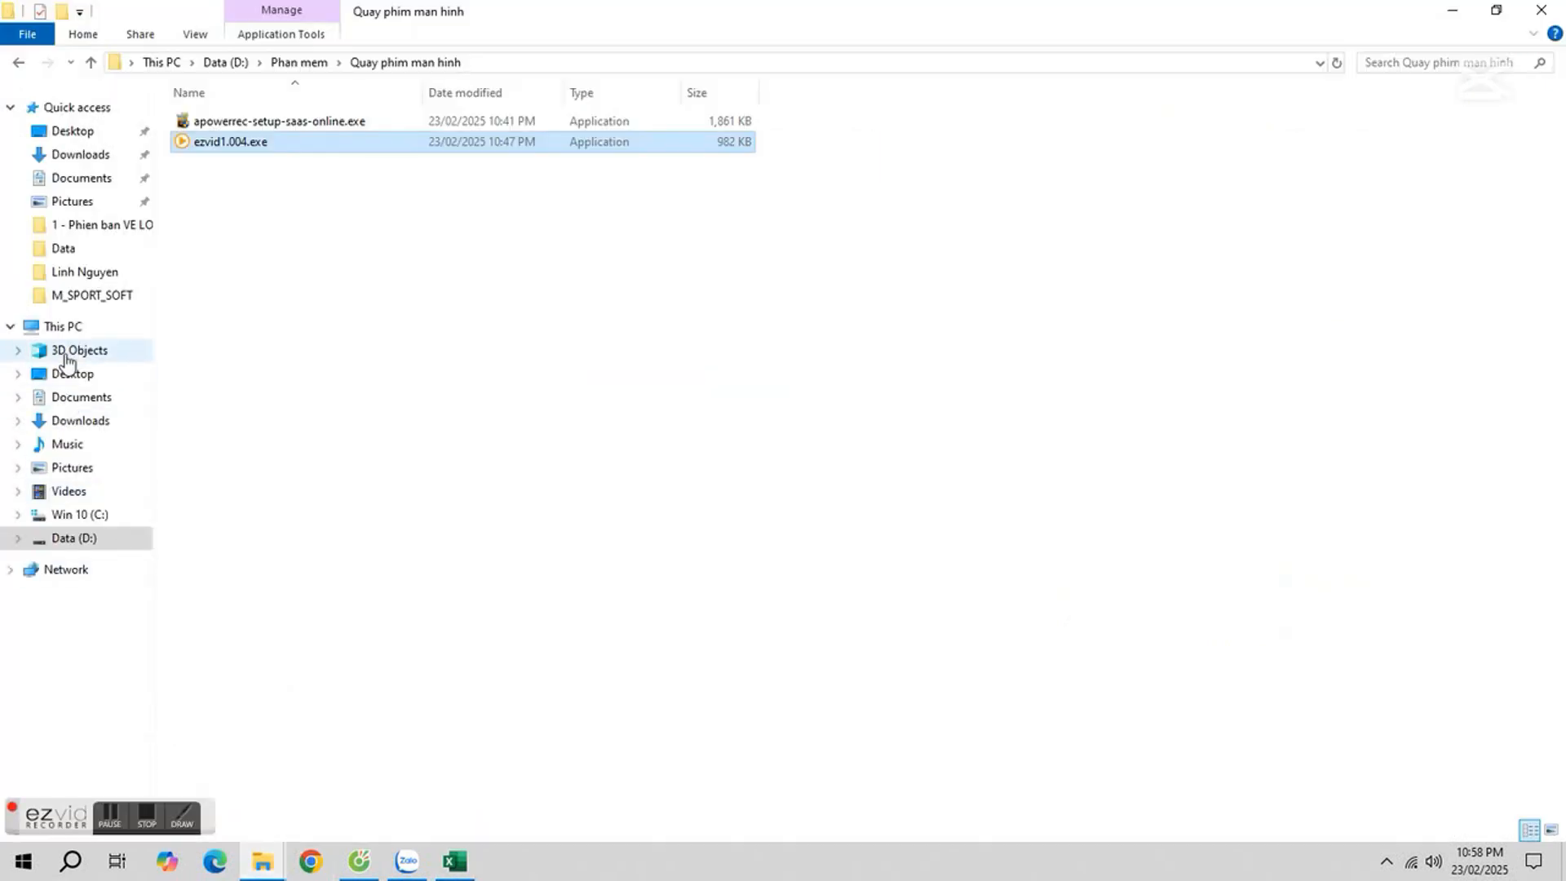
pyautogui.click(72, 373)
pyautogui.click(317, 228)
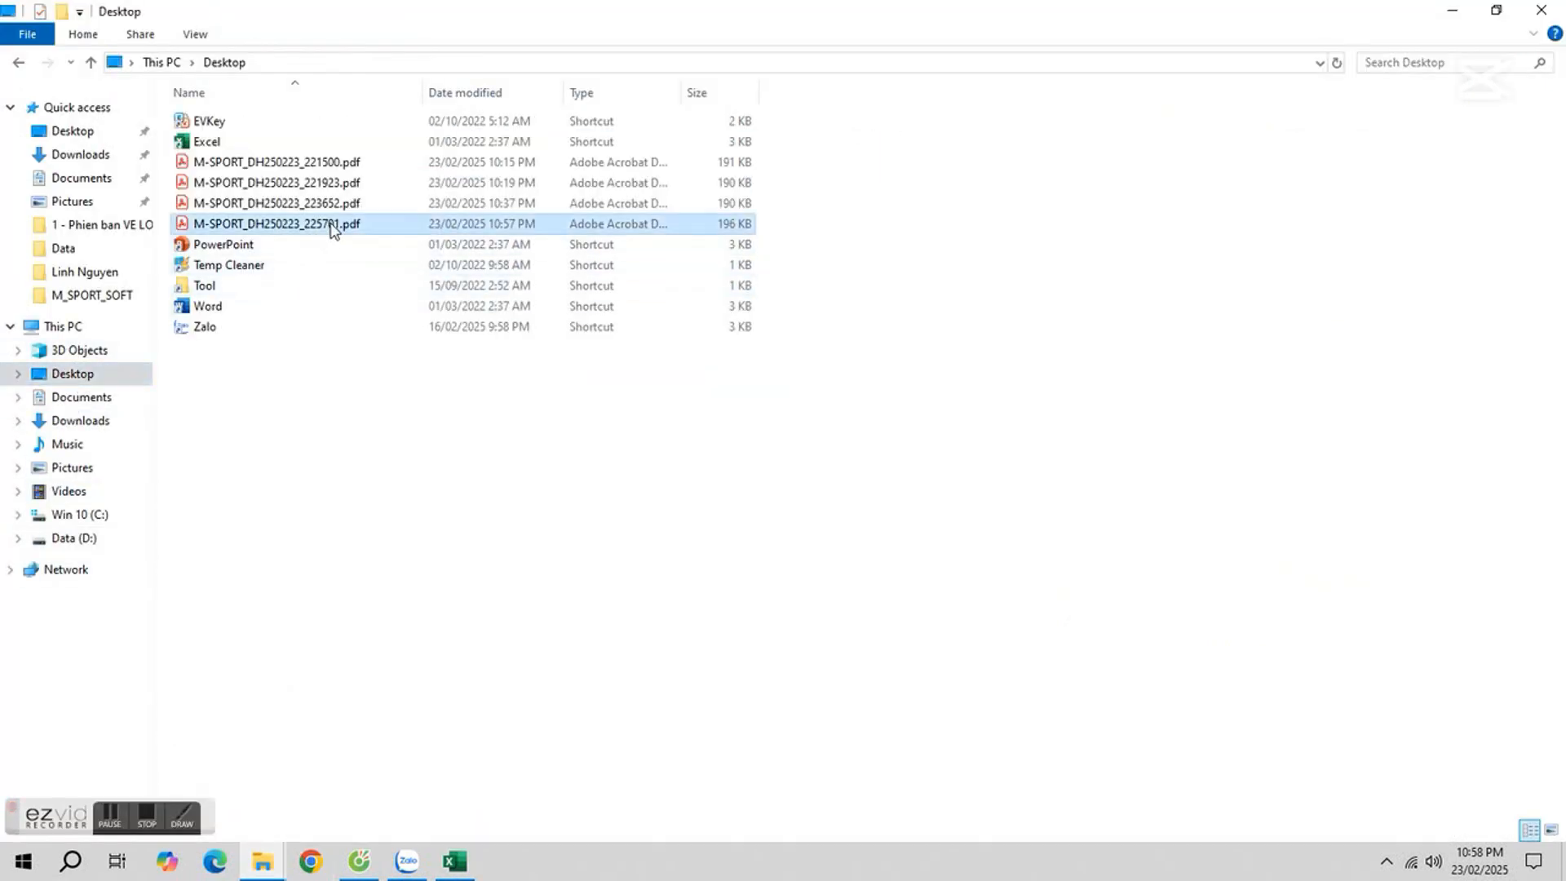
pyautogui.doubleClick(402, 231)
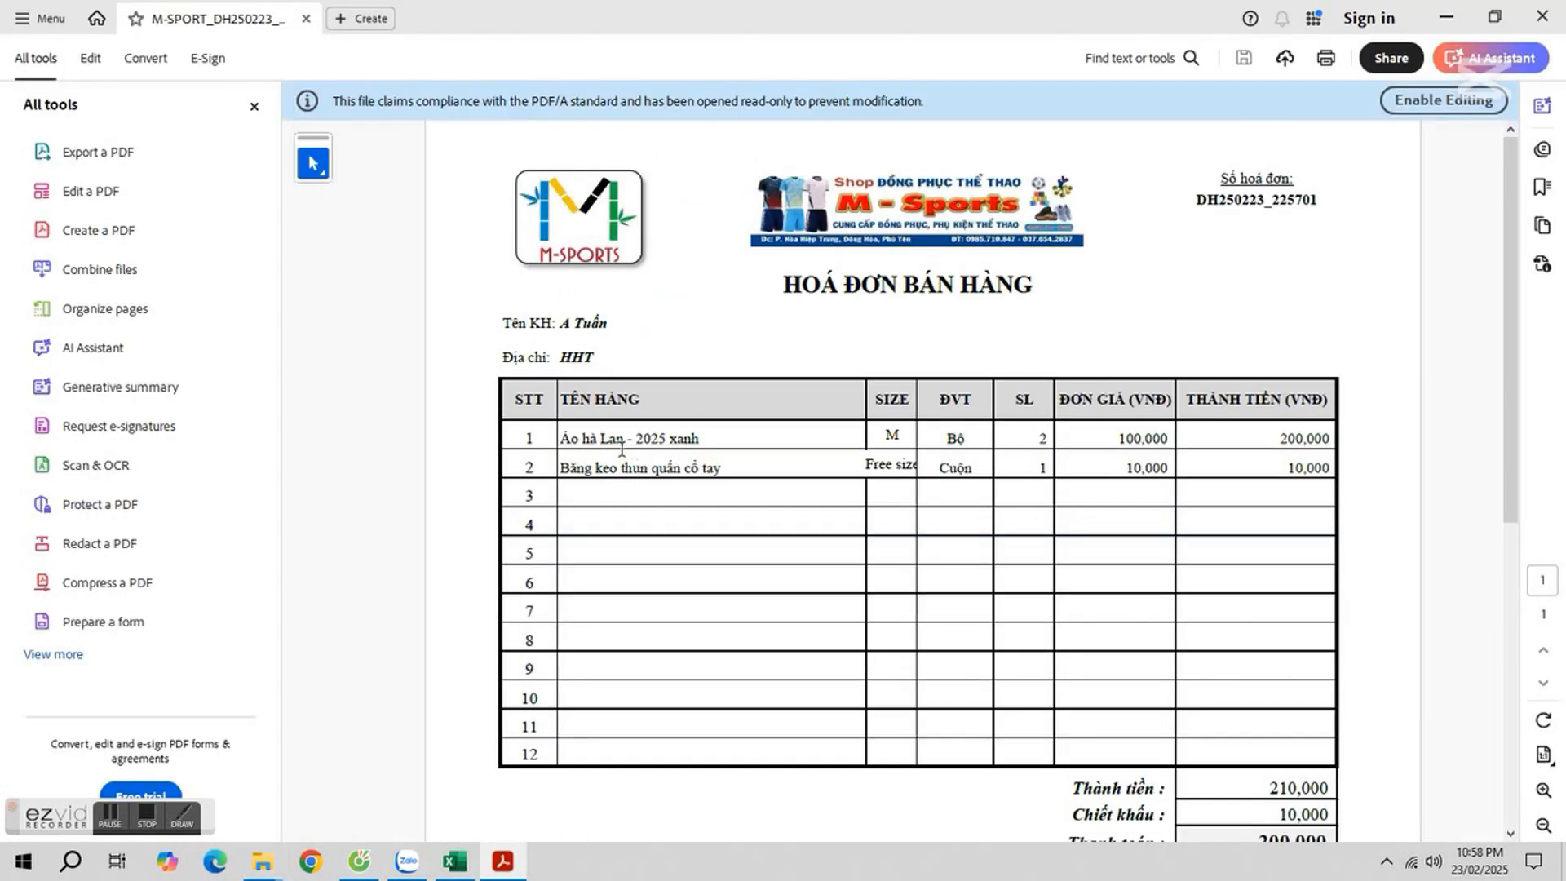
# - Review the whole sales invoice PDF from the header to the payment totals, and close it
pyautogui.keyDown('ctrl'); pyautogui.scroll(-1, 822, 466); pyautogui.keyUp('ctrl')
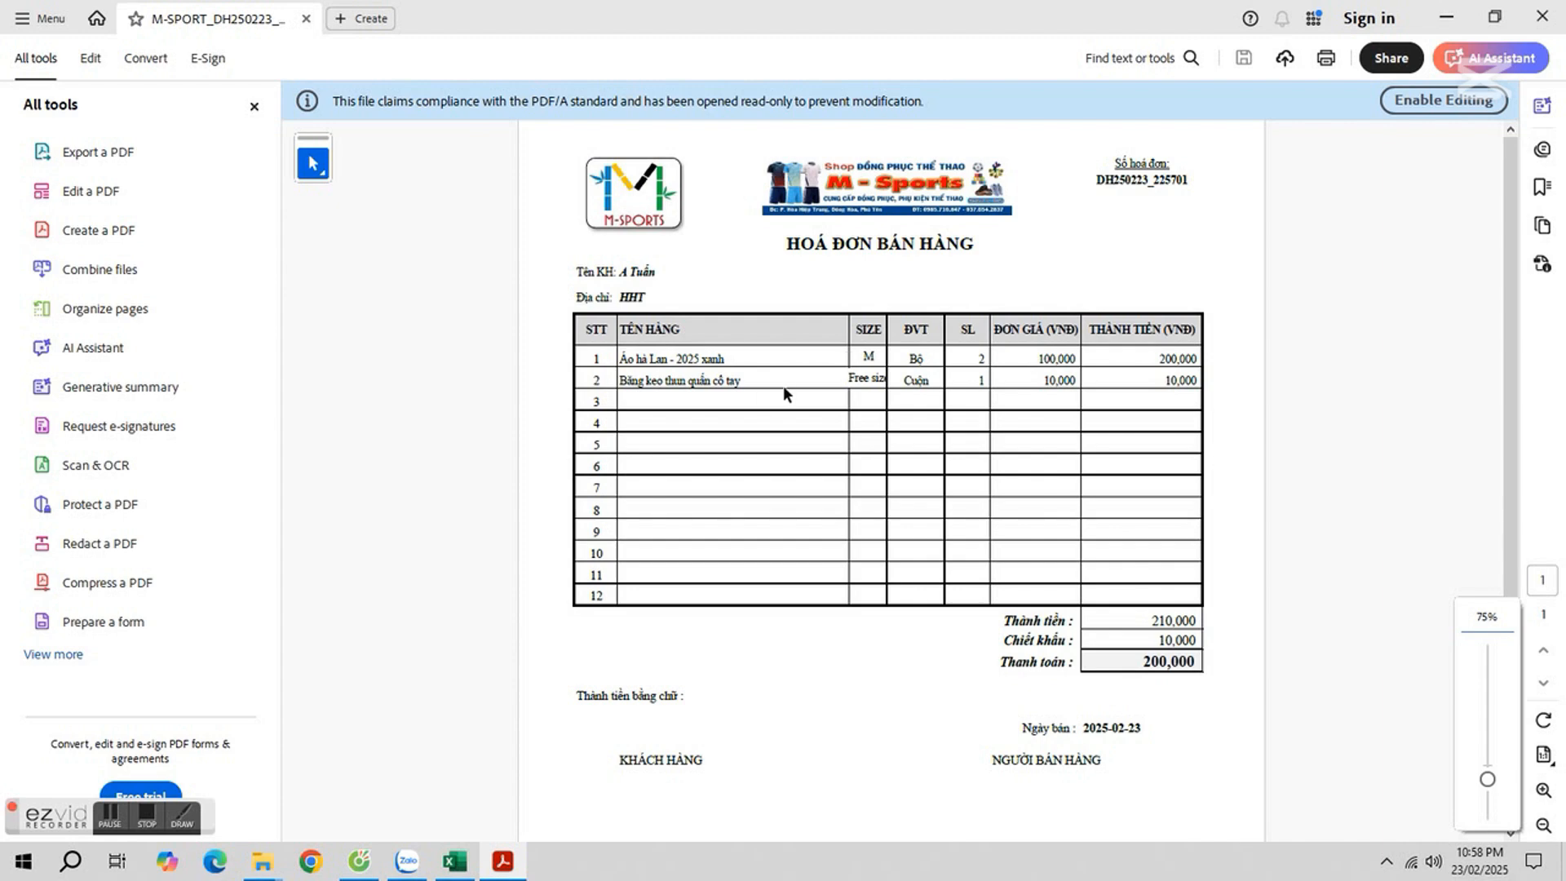
pyautogui.scroll(-2, 1158, 489)
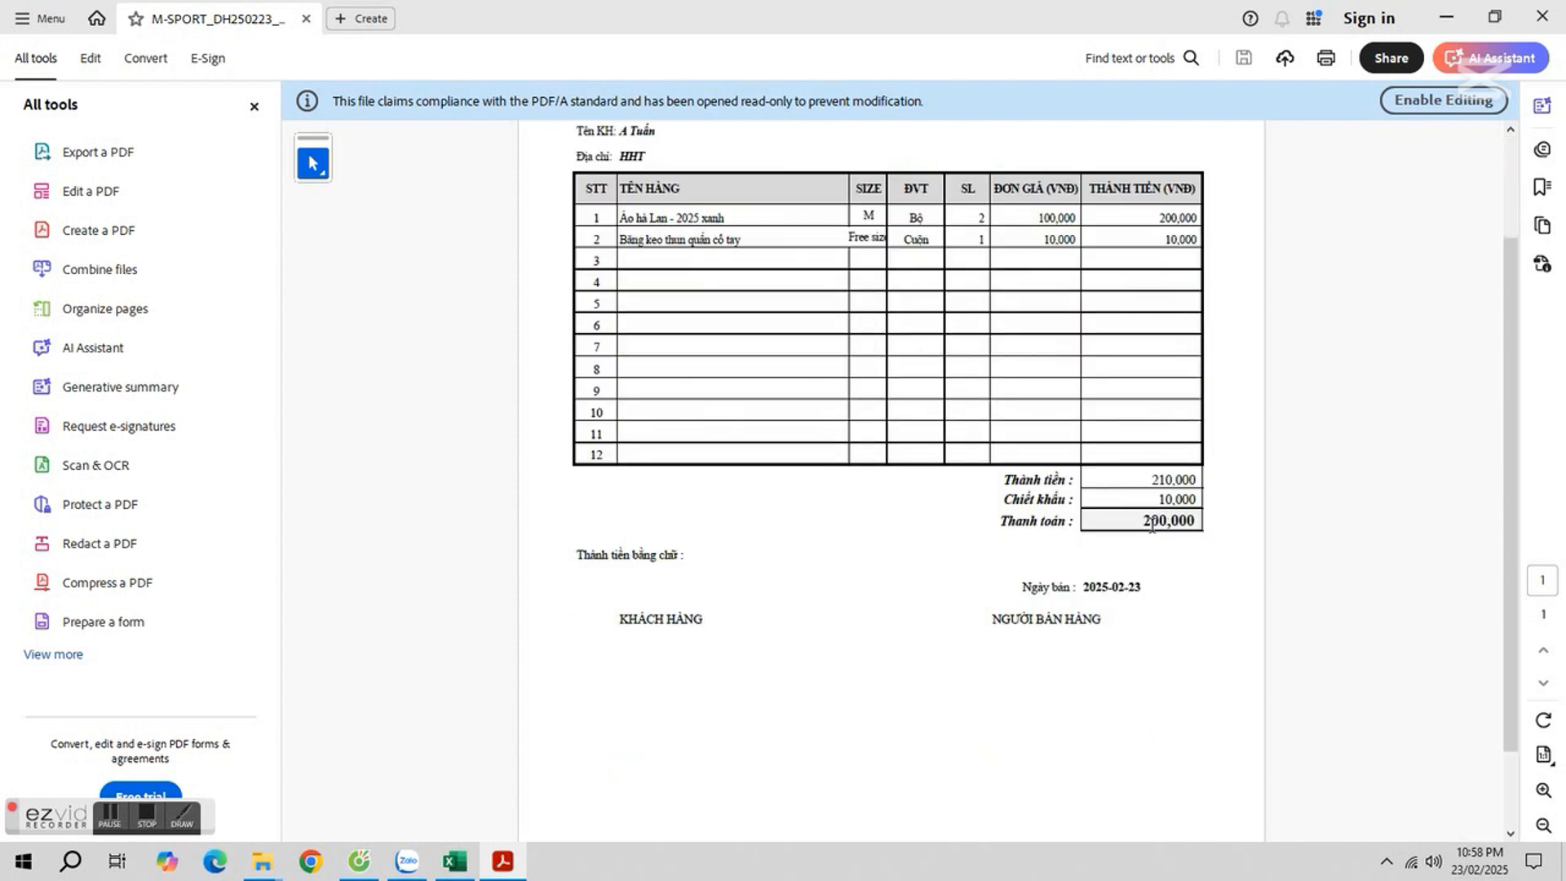
pyautogui.scroll(2, 1167, 521)
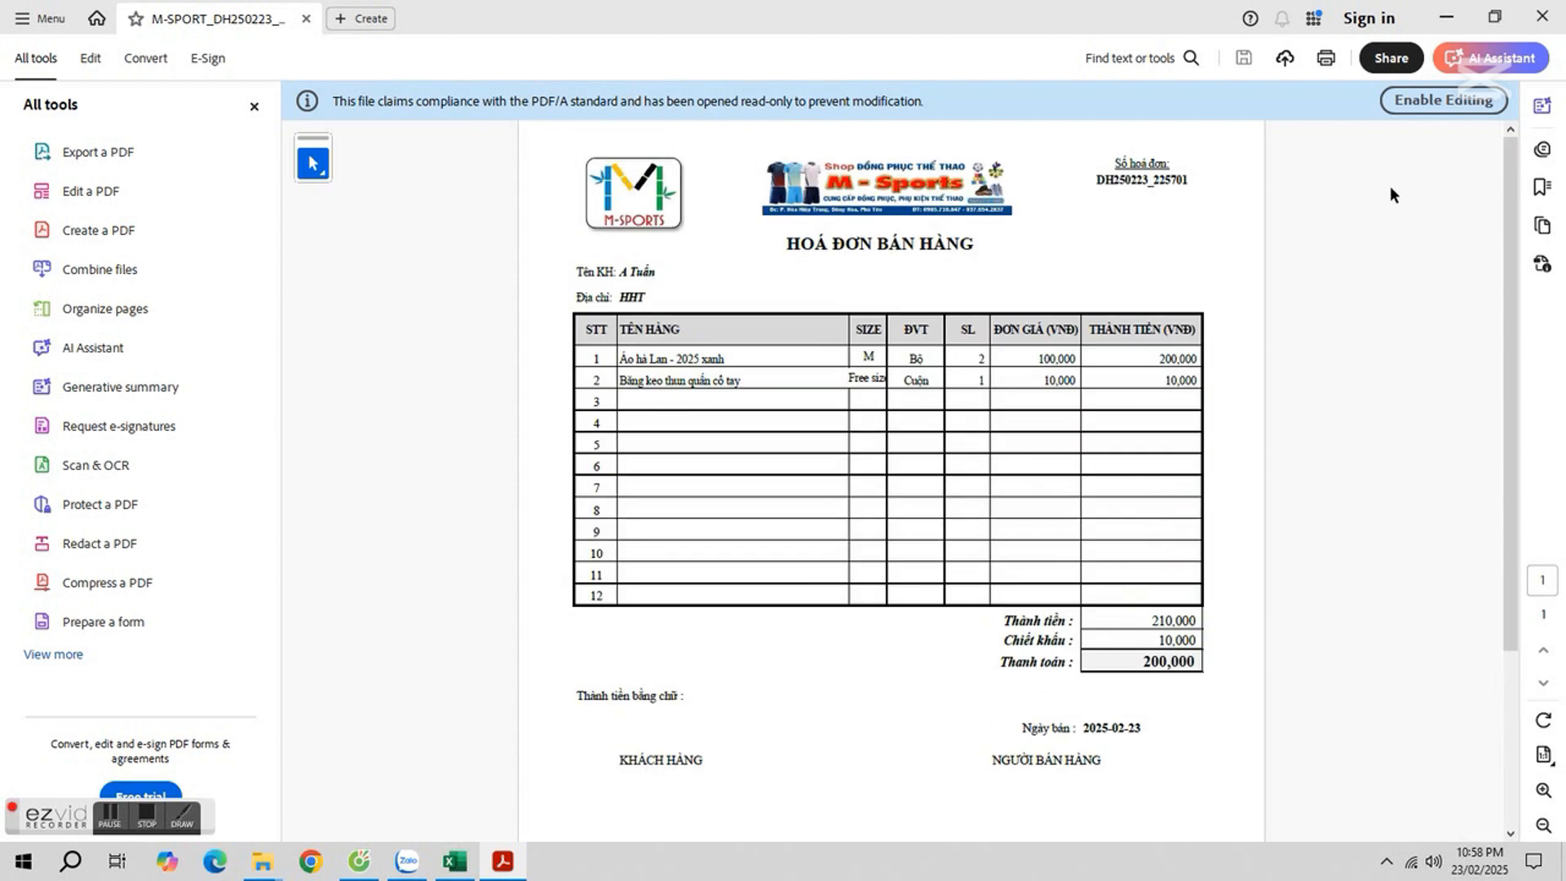
pyautogui.click(1541, 16)
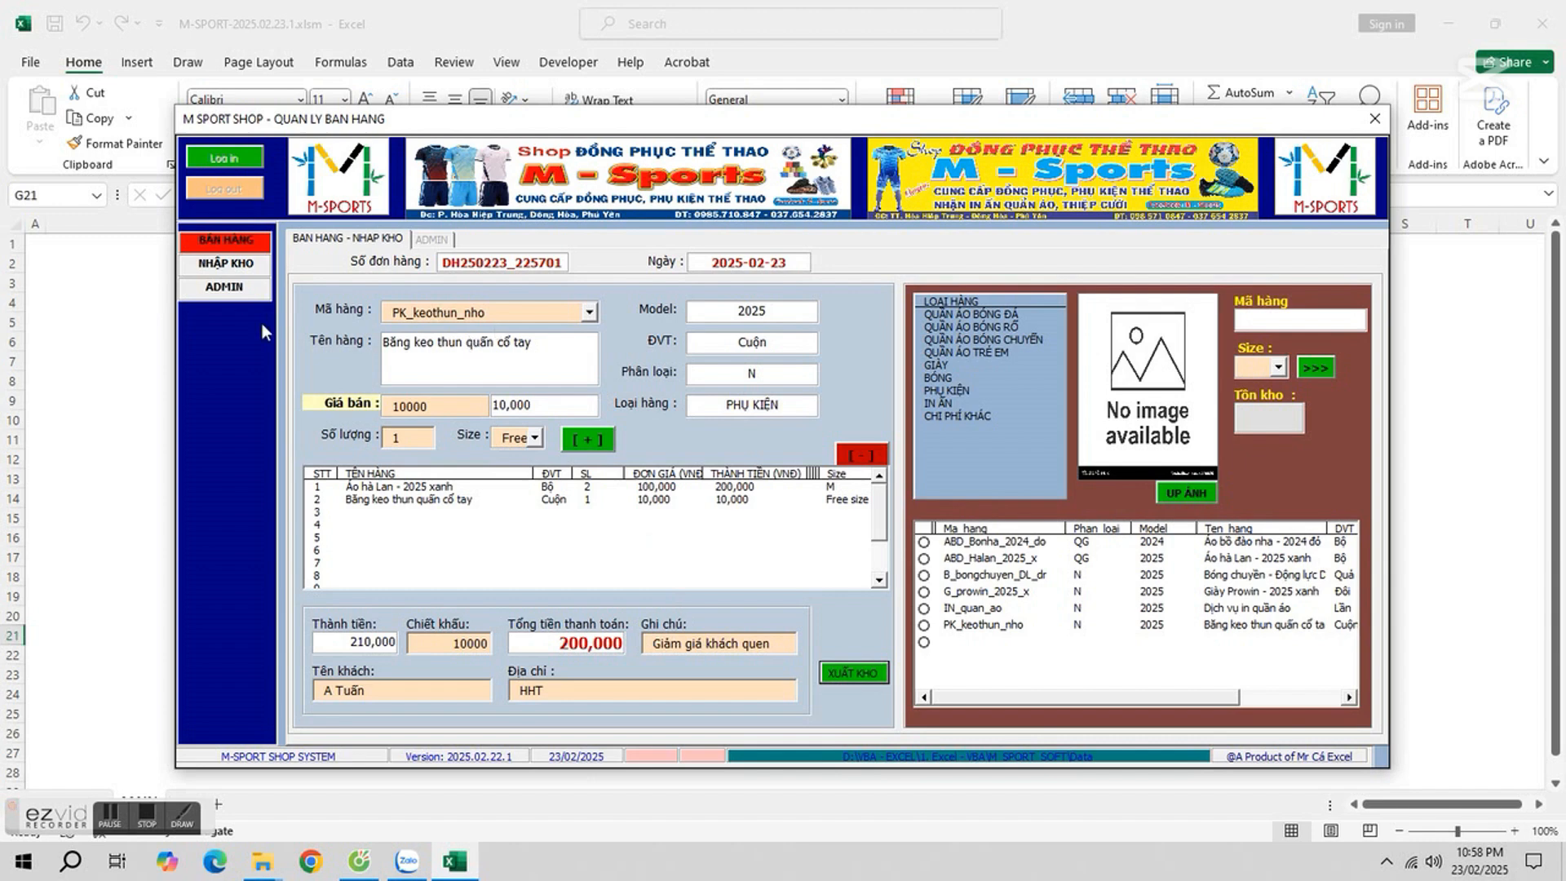
# - Open the product code sheet for editing from the shop form's ADMIN section
pyautogui.click(225, 287)
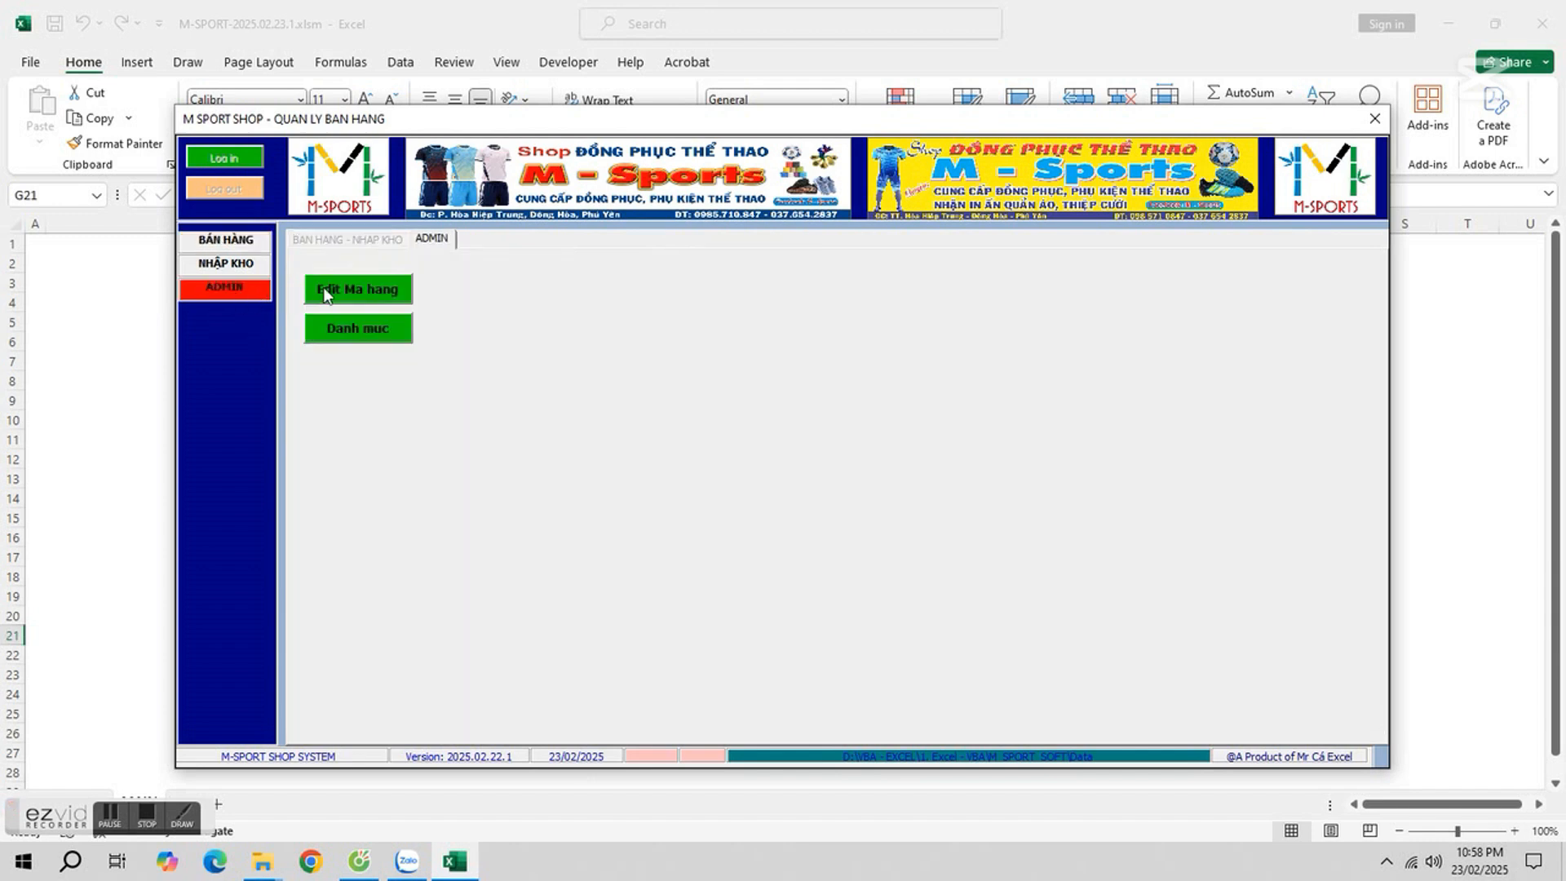
pyautogui.click(381, 298)
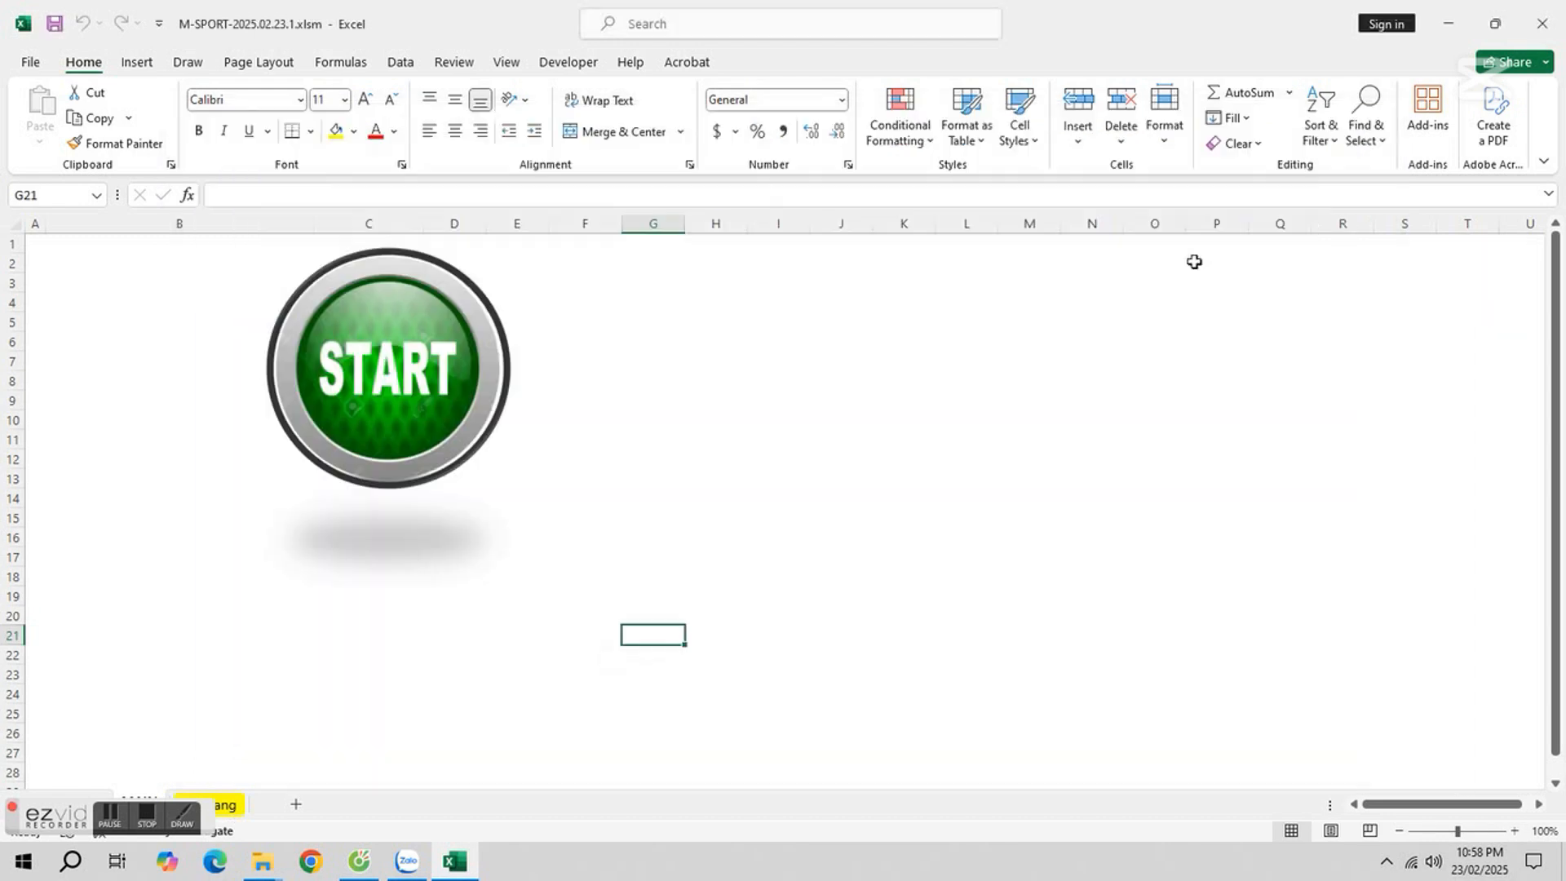
pyautogui.click(214, 805)
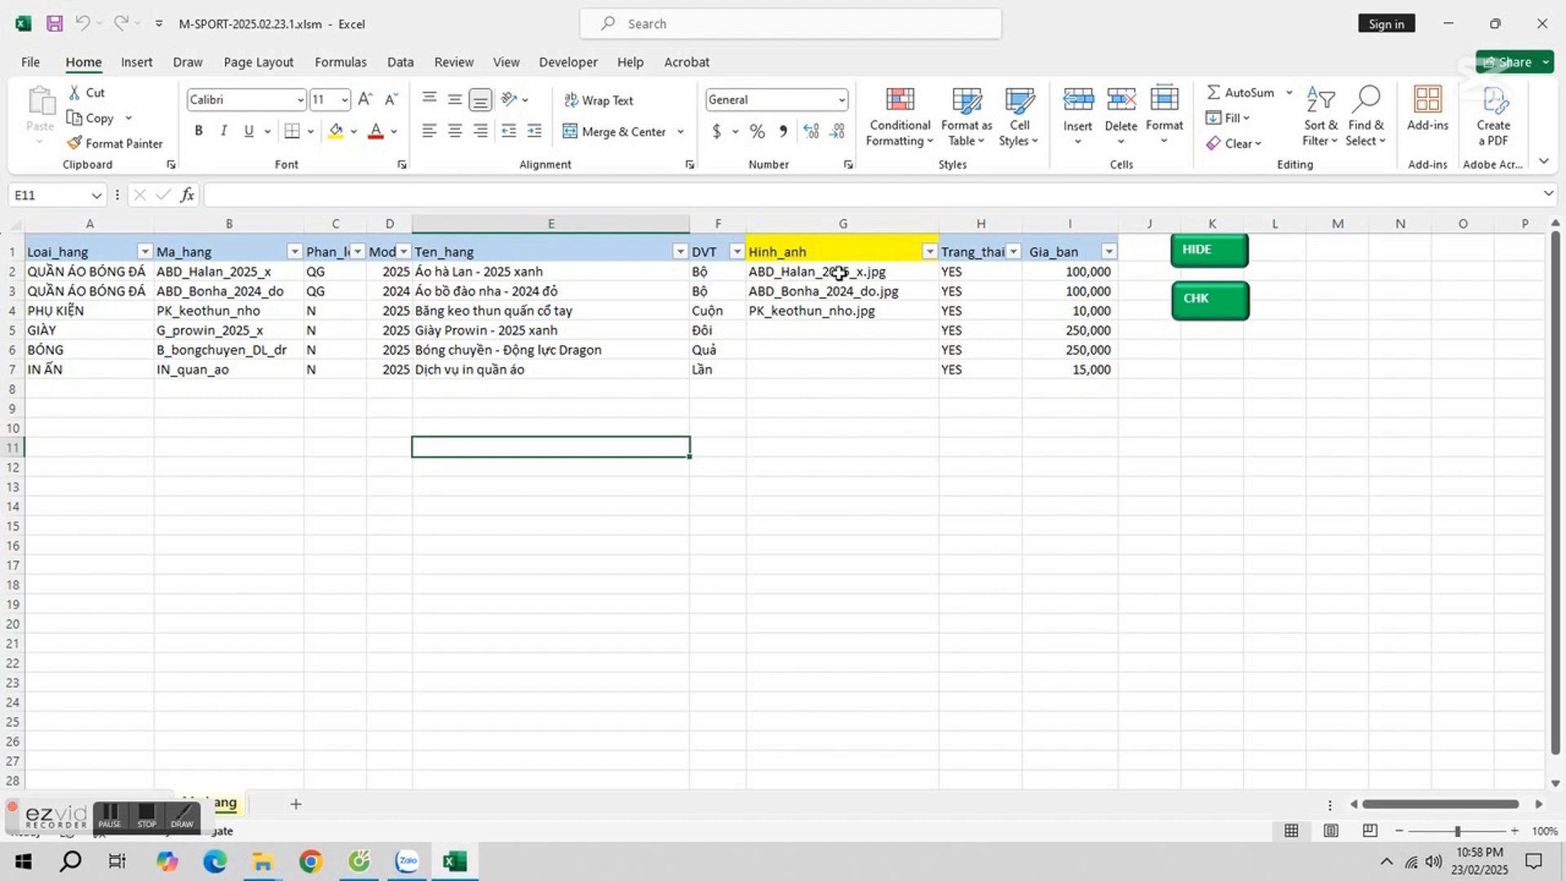
# - Review the Hinh_anh, Trang_thai and Gia_ban columns of the product code sheet, and hide the sheet
pyautogui.click(838, 329)
pyautogui.click(844, 350)
pyautogui.click(846, 365)
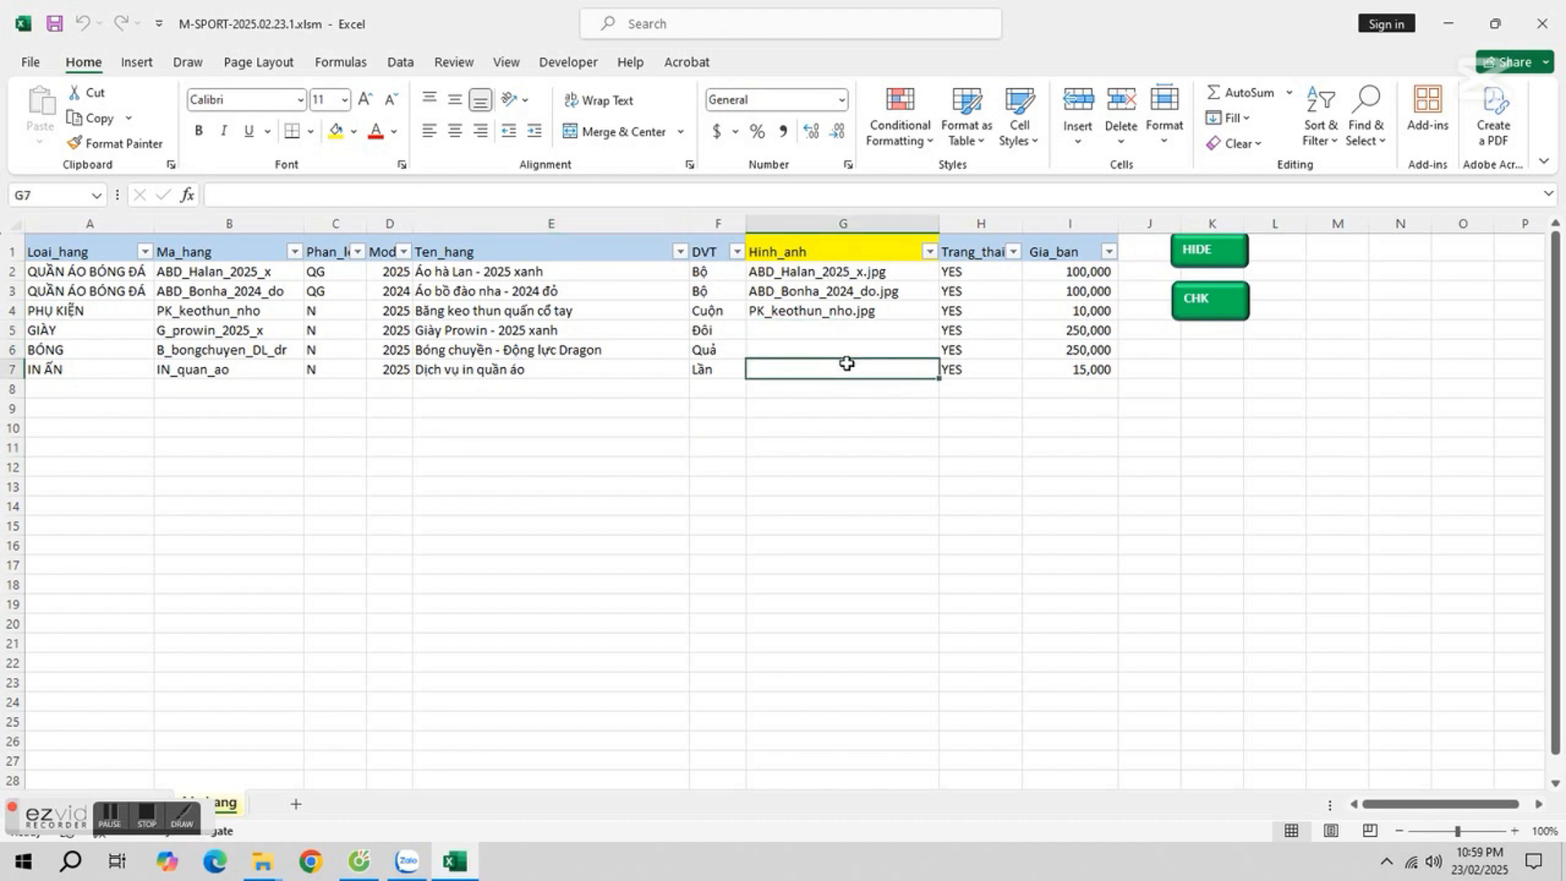
pyautogui.moveTo(990, 271); pyautogui.dragTo(987, 369)
pyautogui.click(989, 278)
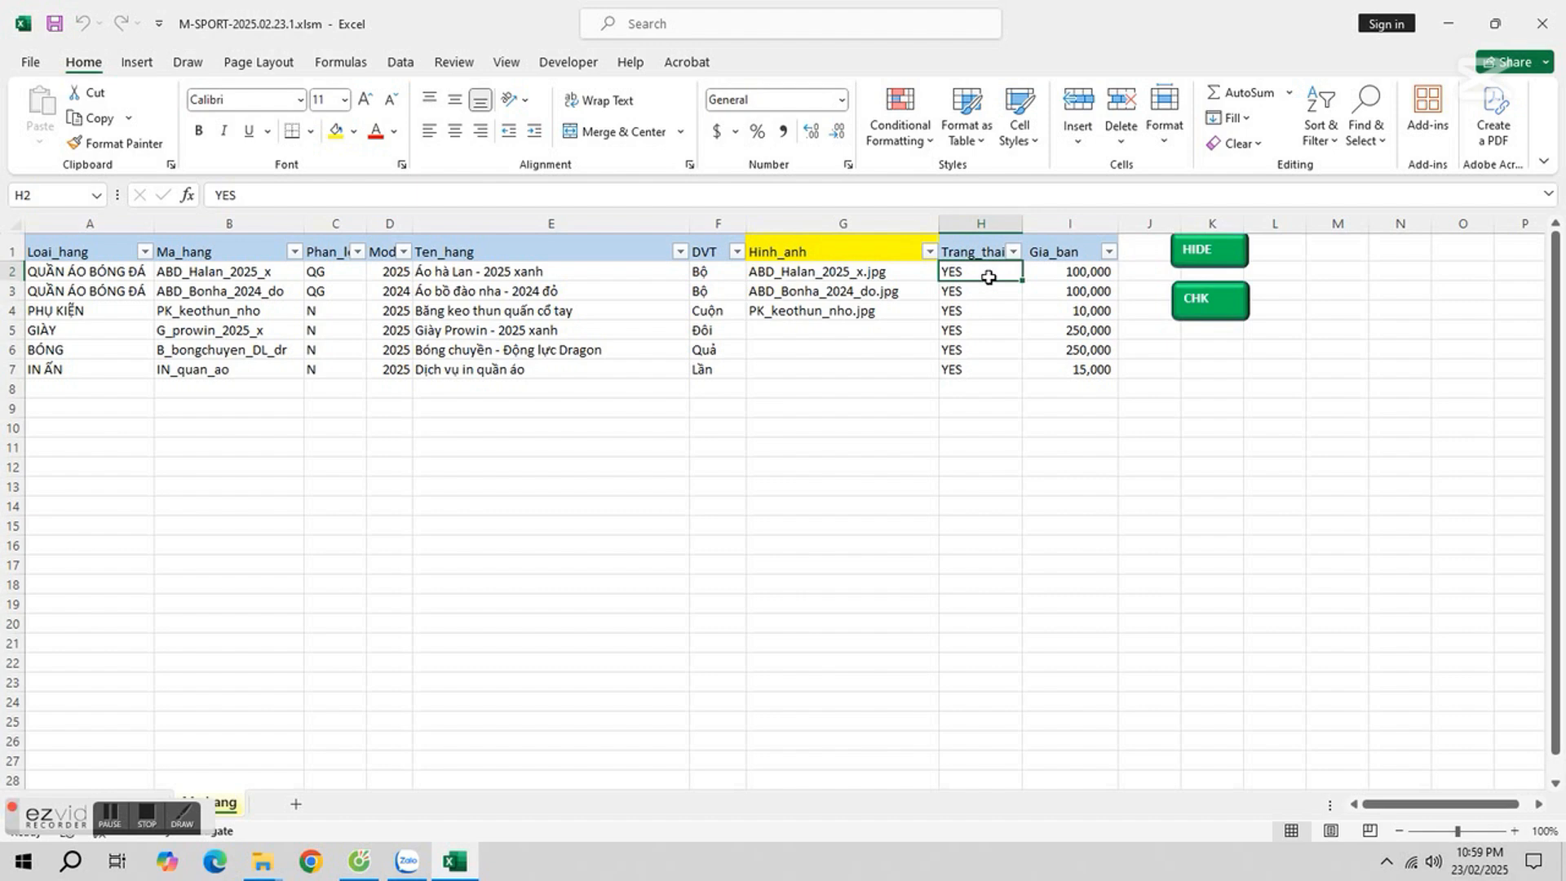
pyautogui.click(1076, 273)
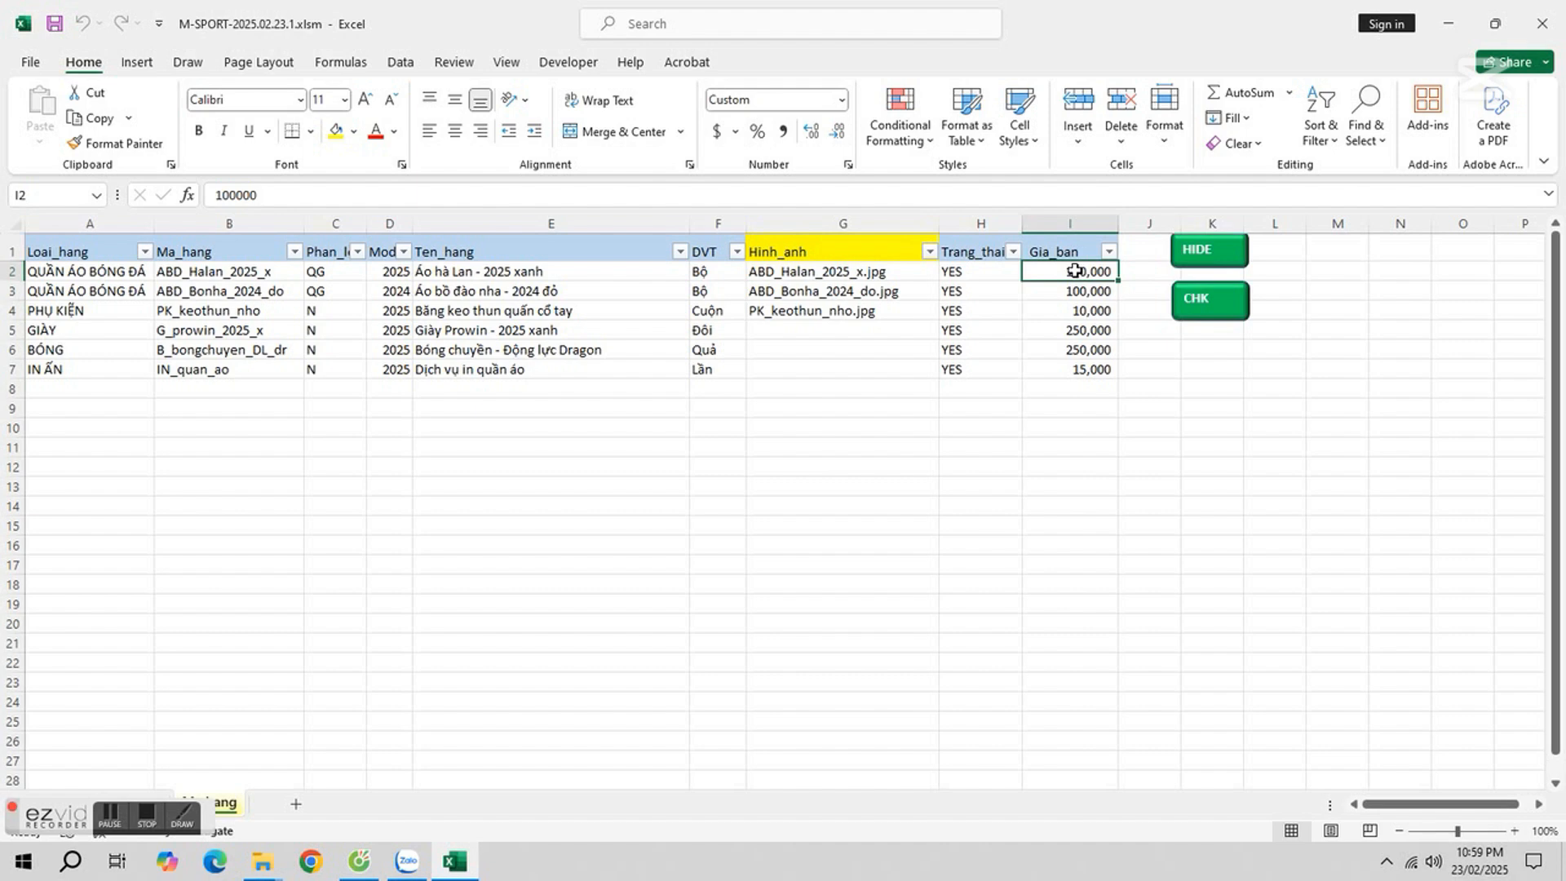
pyautogui.click(1206, 265)
# - Open the Danh muc sheet through the shop form's ADMIN section and review its Size list before hiding it
pyautogui.click(405, 453)
pyautogui.click(252, 291)
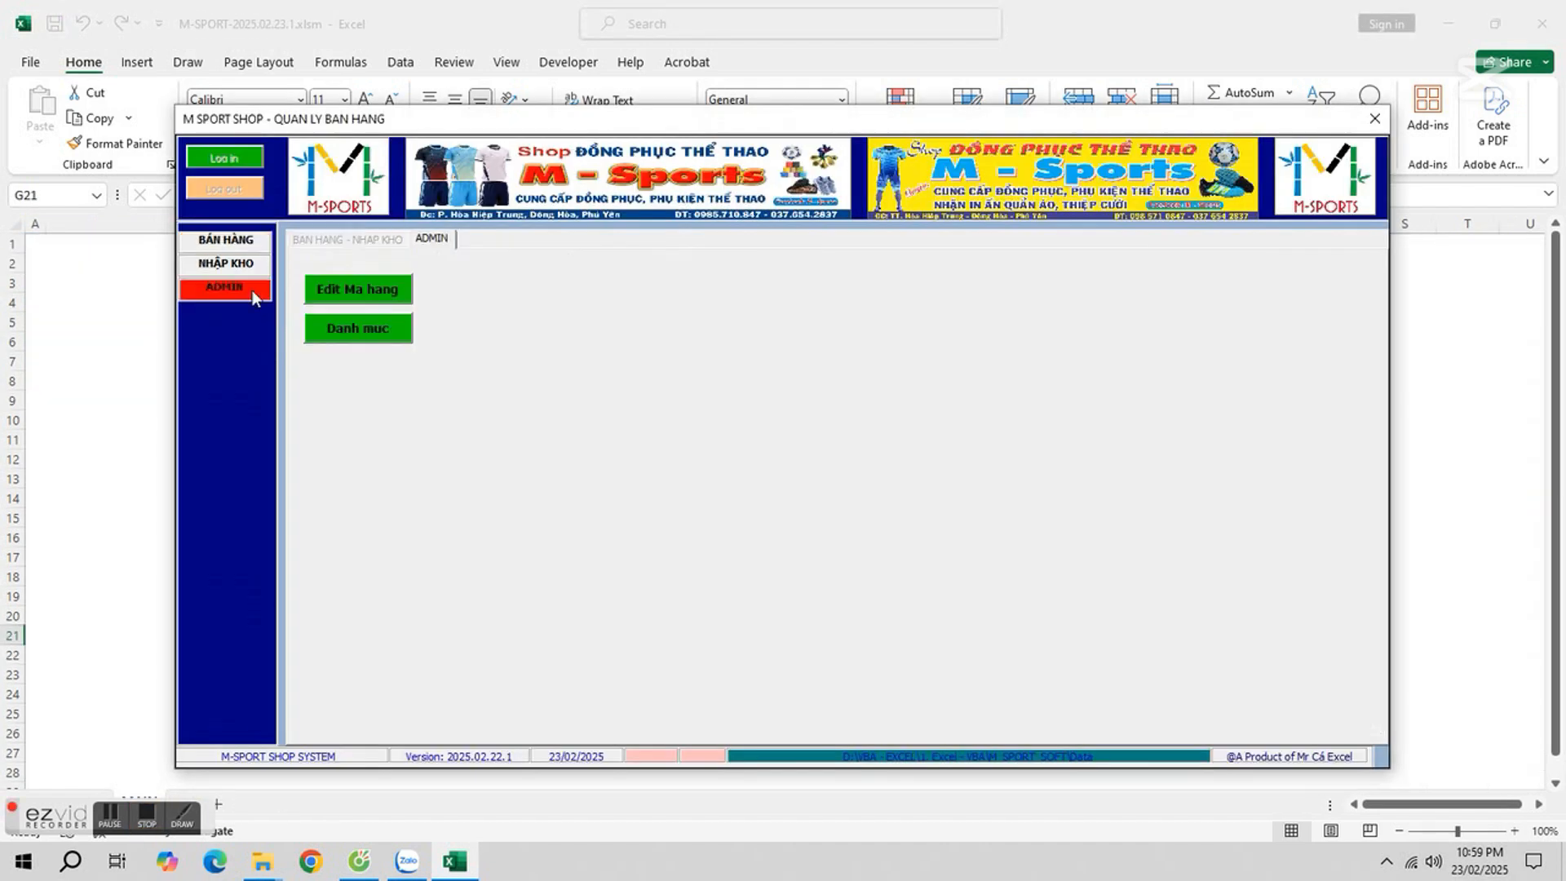
pyautogui.click(371, 330)
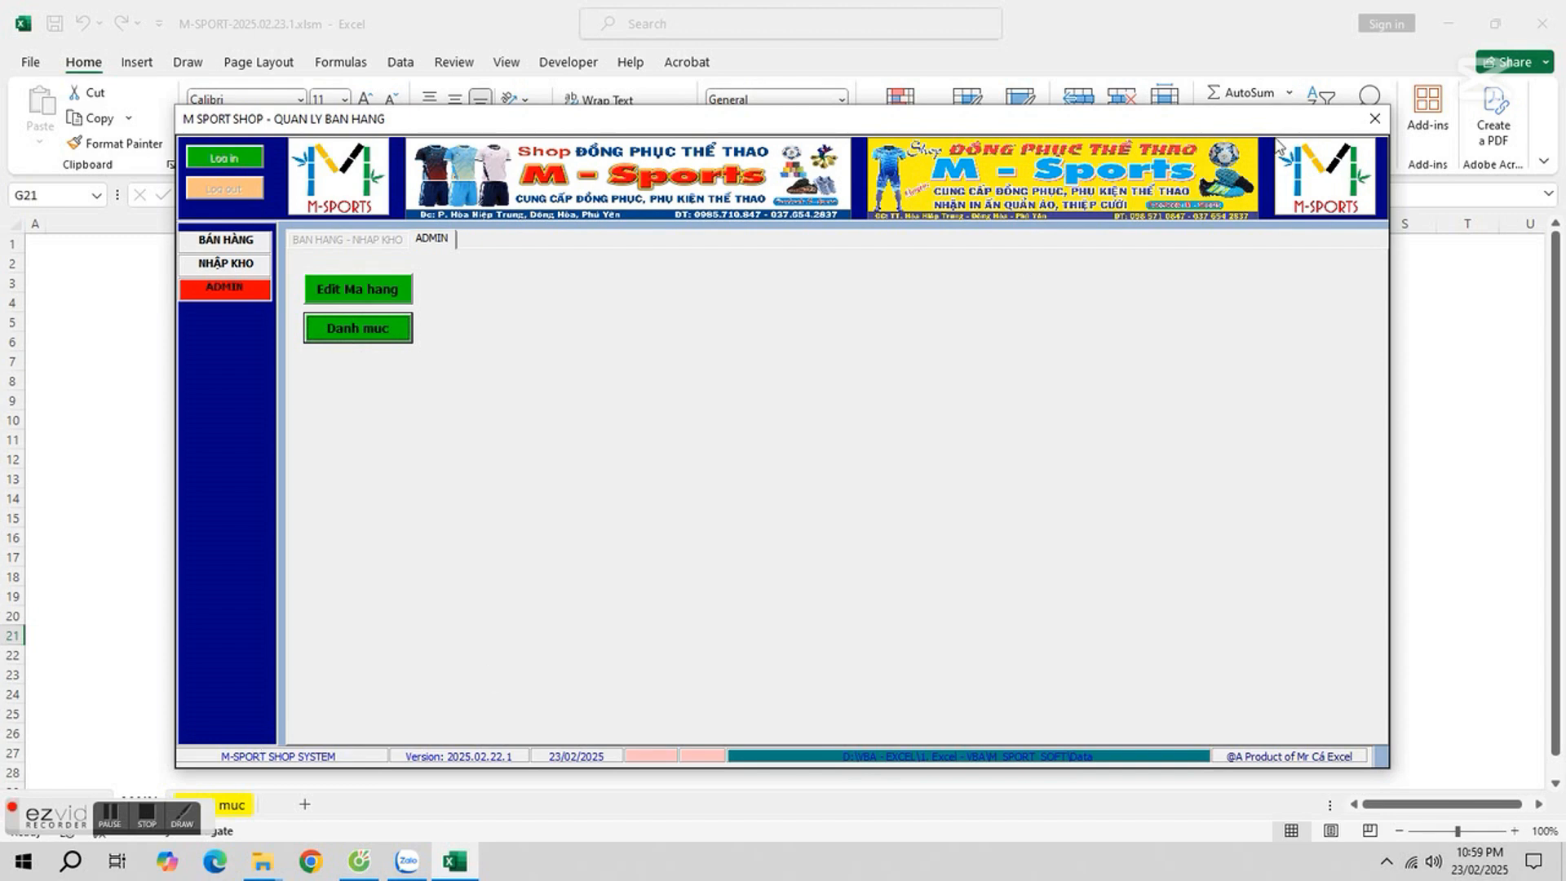
pyautogui.click(1375, 119)
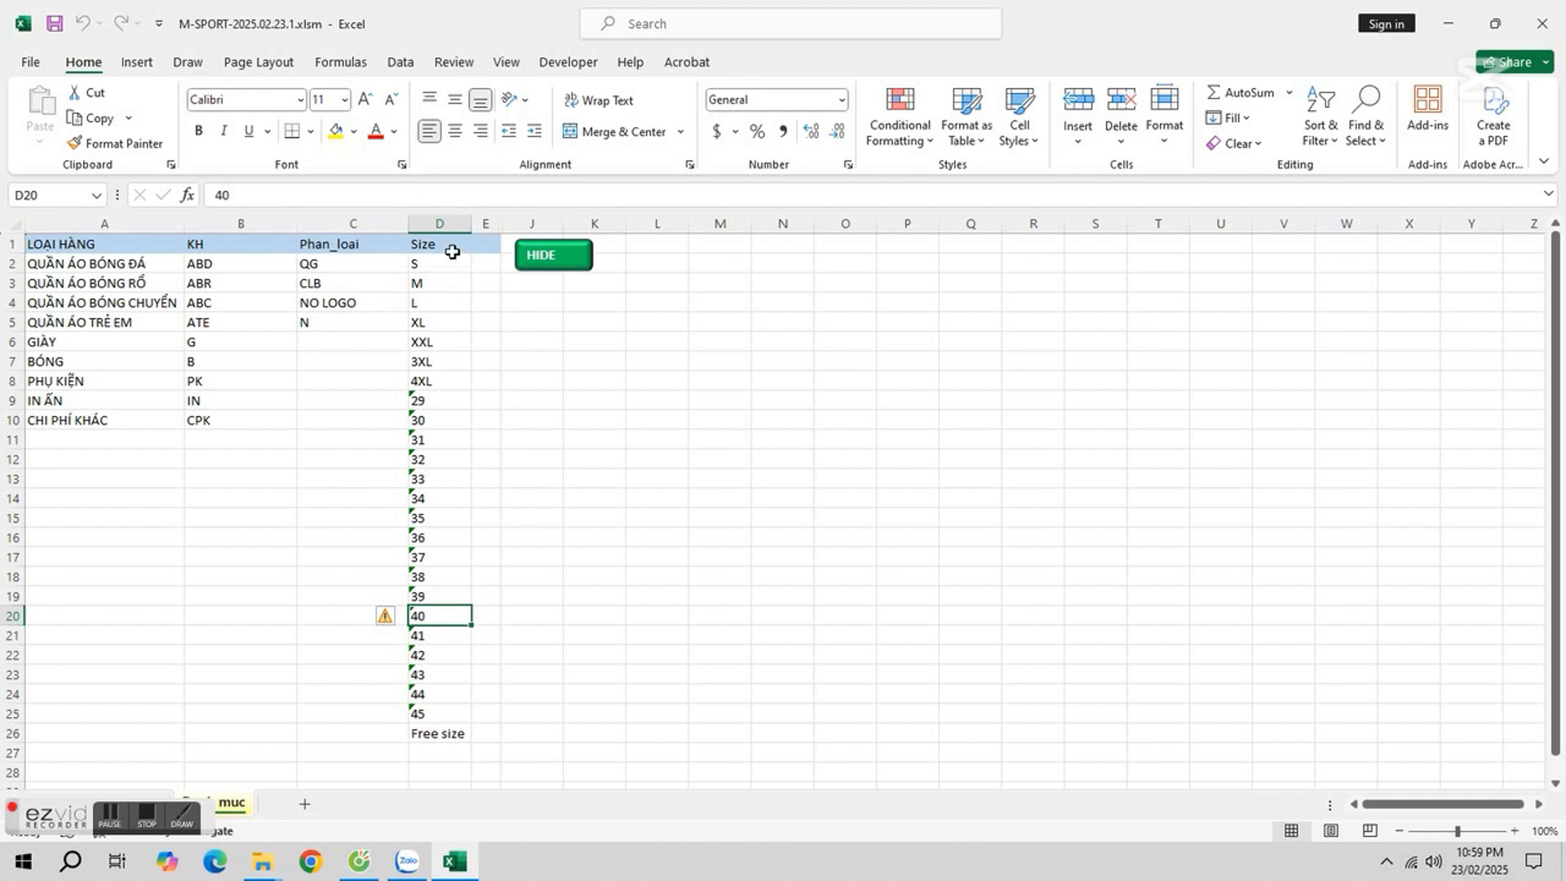
pyautogui.moveTo(454, 266); pyautogui.dragTo(451, 734)
pyautogui.click(553, 259)
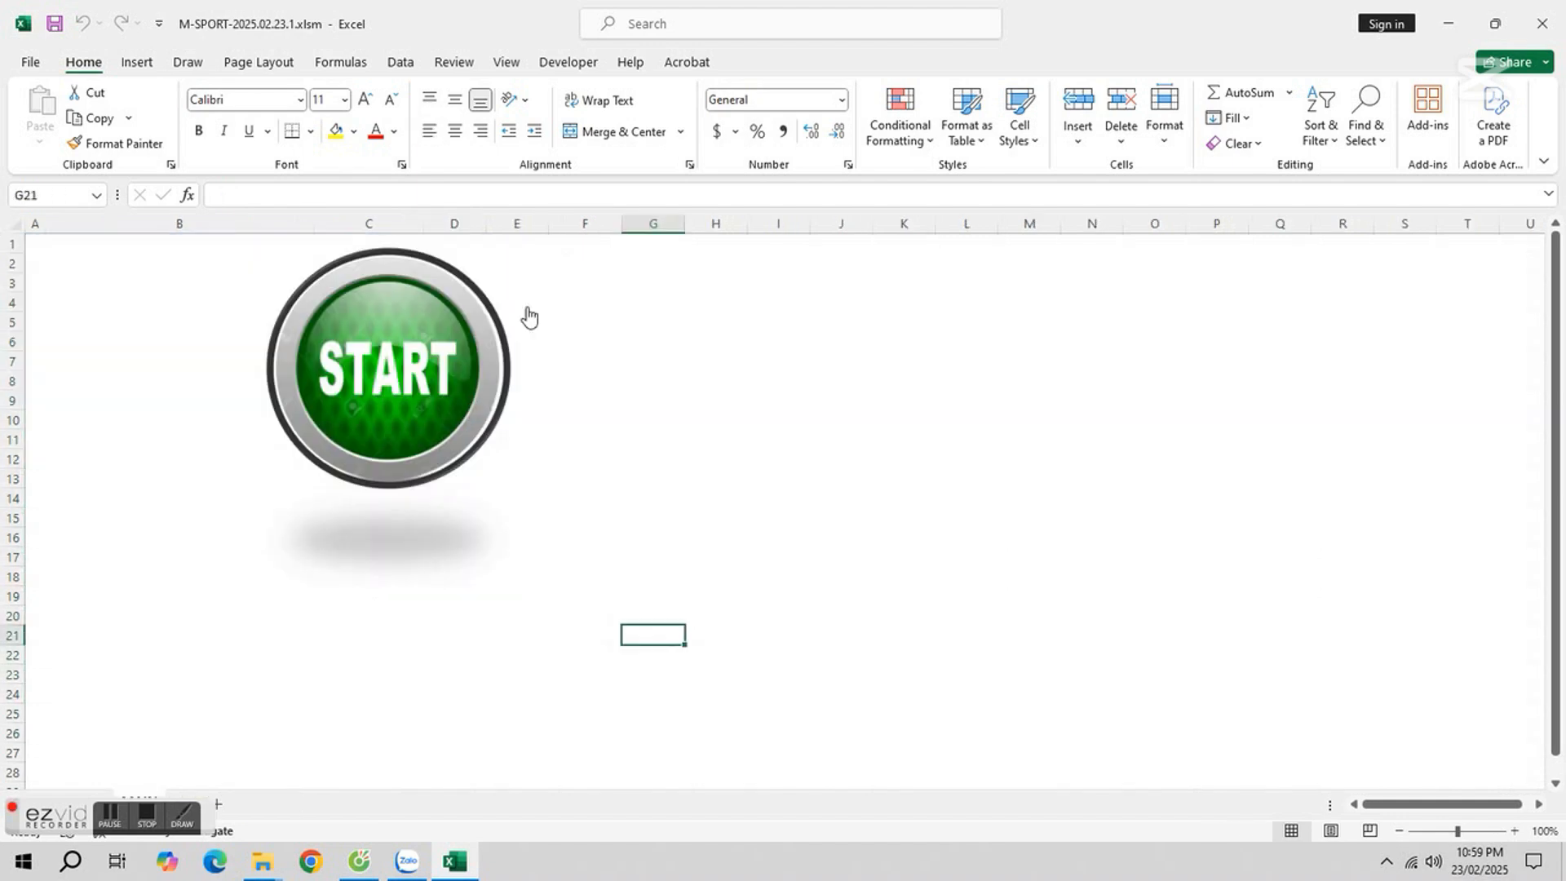
# - Reopen the shop form in sales mode and check the stock of ABD_Halan_2025_x under QUẦN ÁO BÓNG ĐÁ, without choosing a size
pyautogui.click(400, 427)
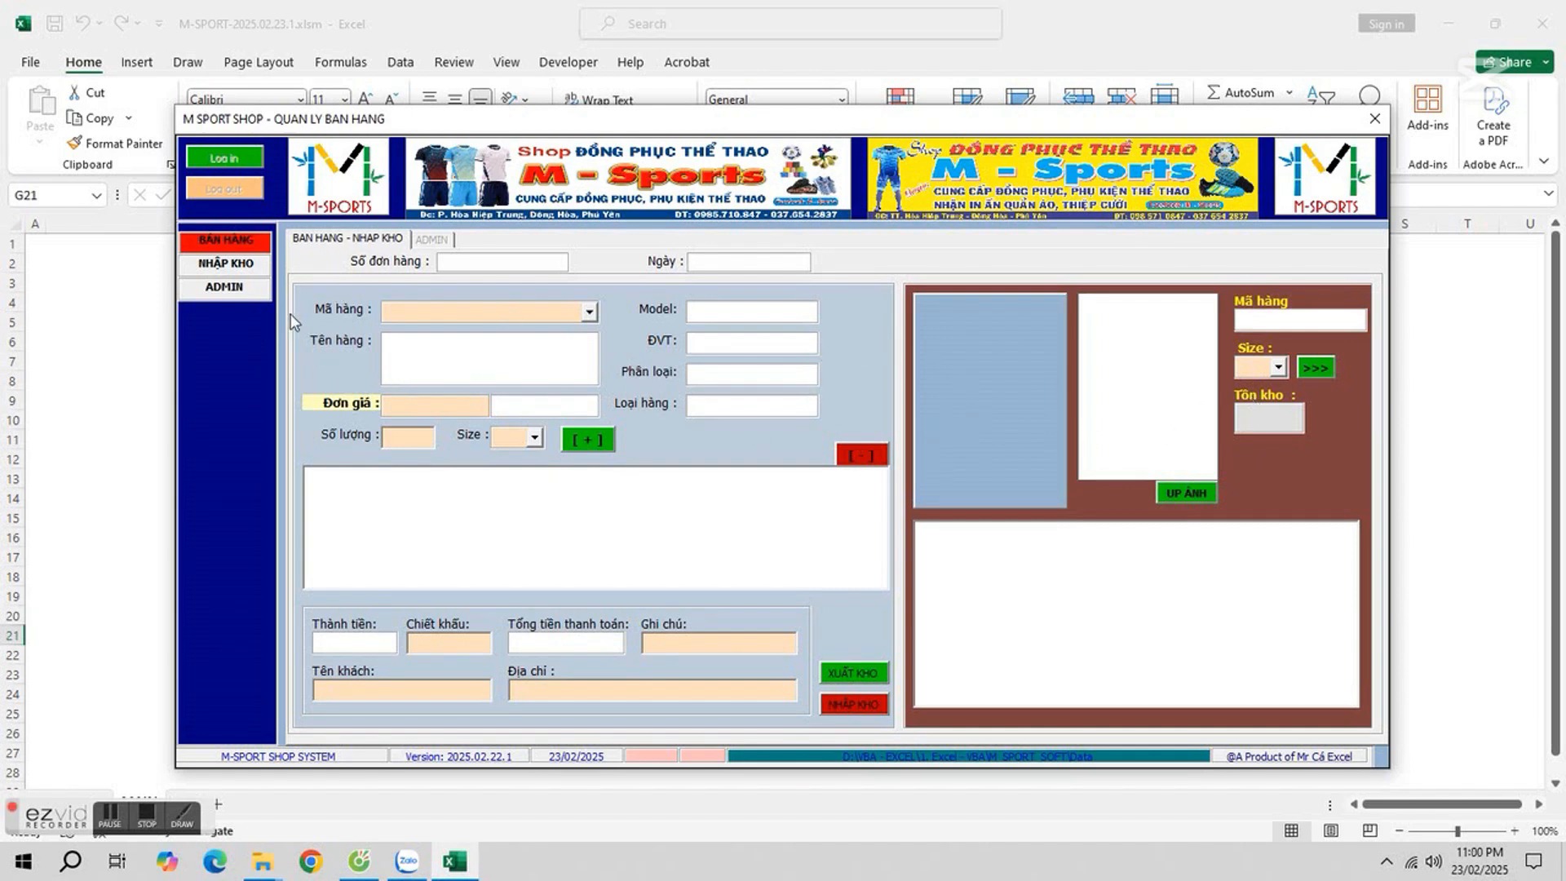
pyautogui.click(245, 245)
pyautogui.click(1016, 313)
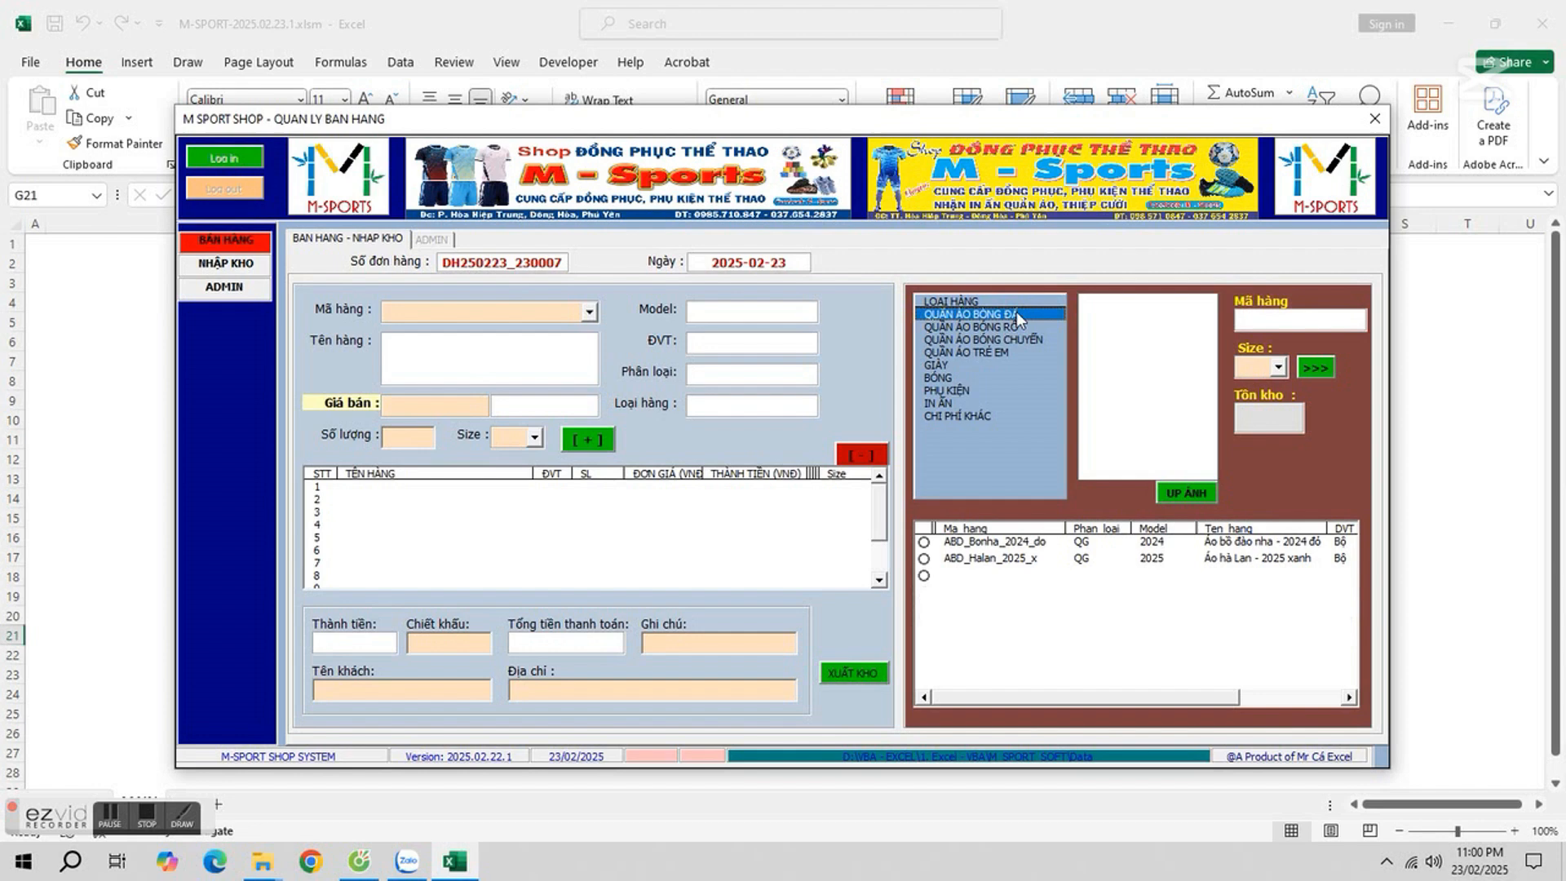
pyautogui.click(1032, 561)
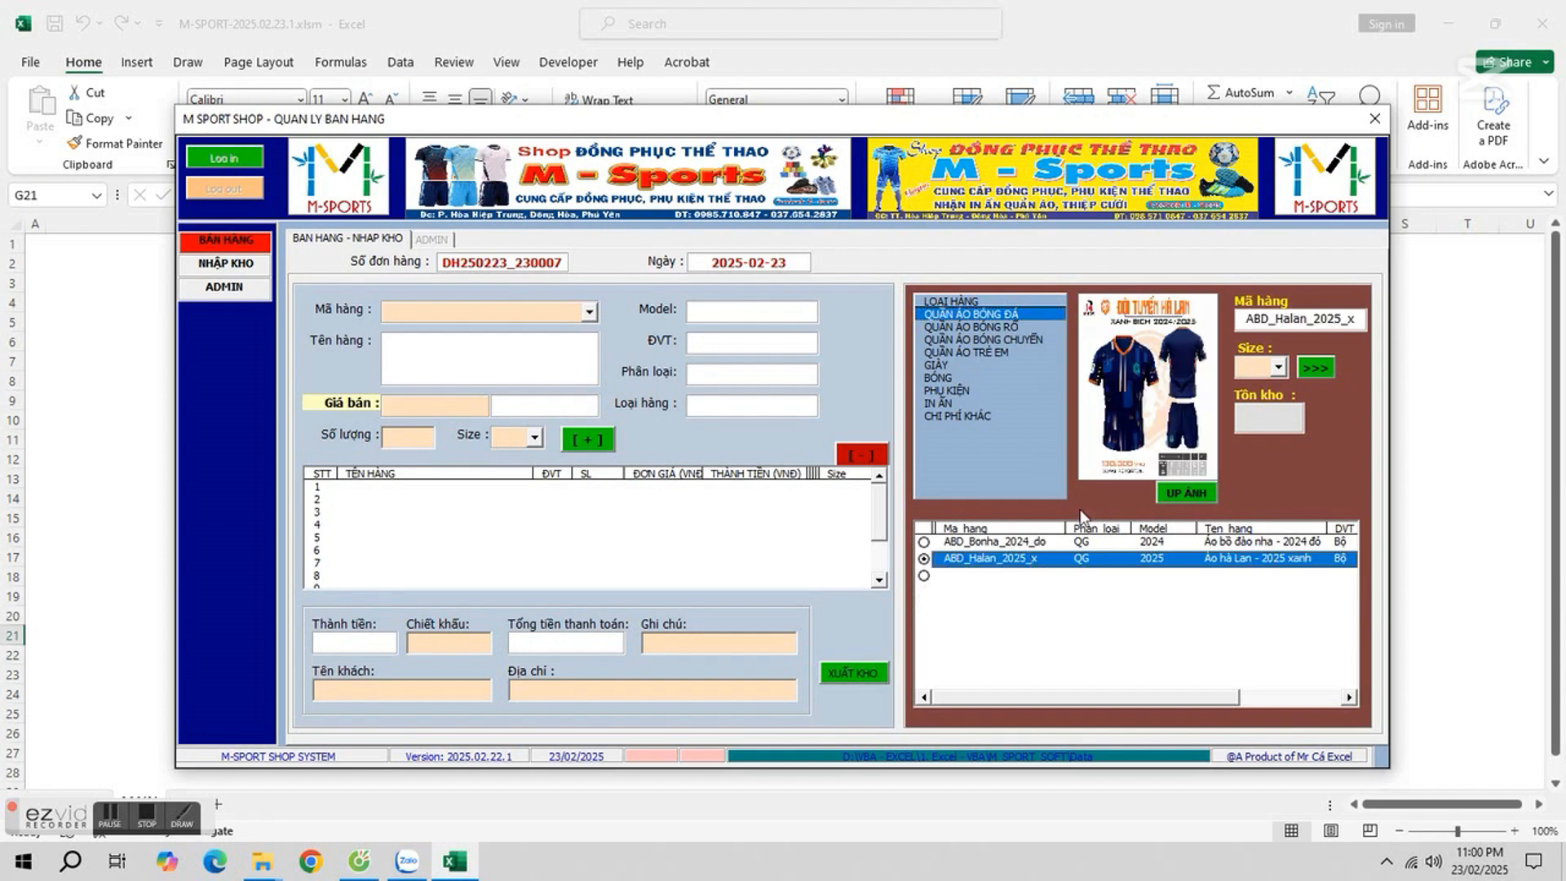
pyautogui.click(1306, 369)
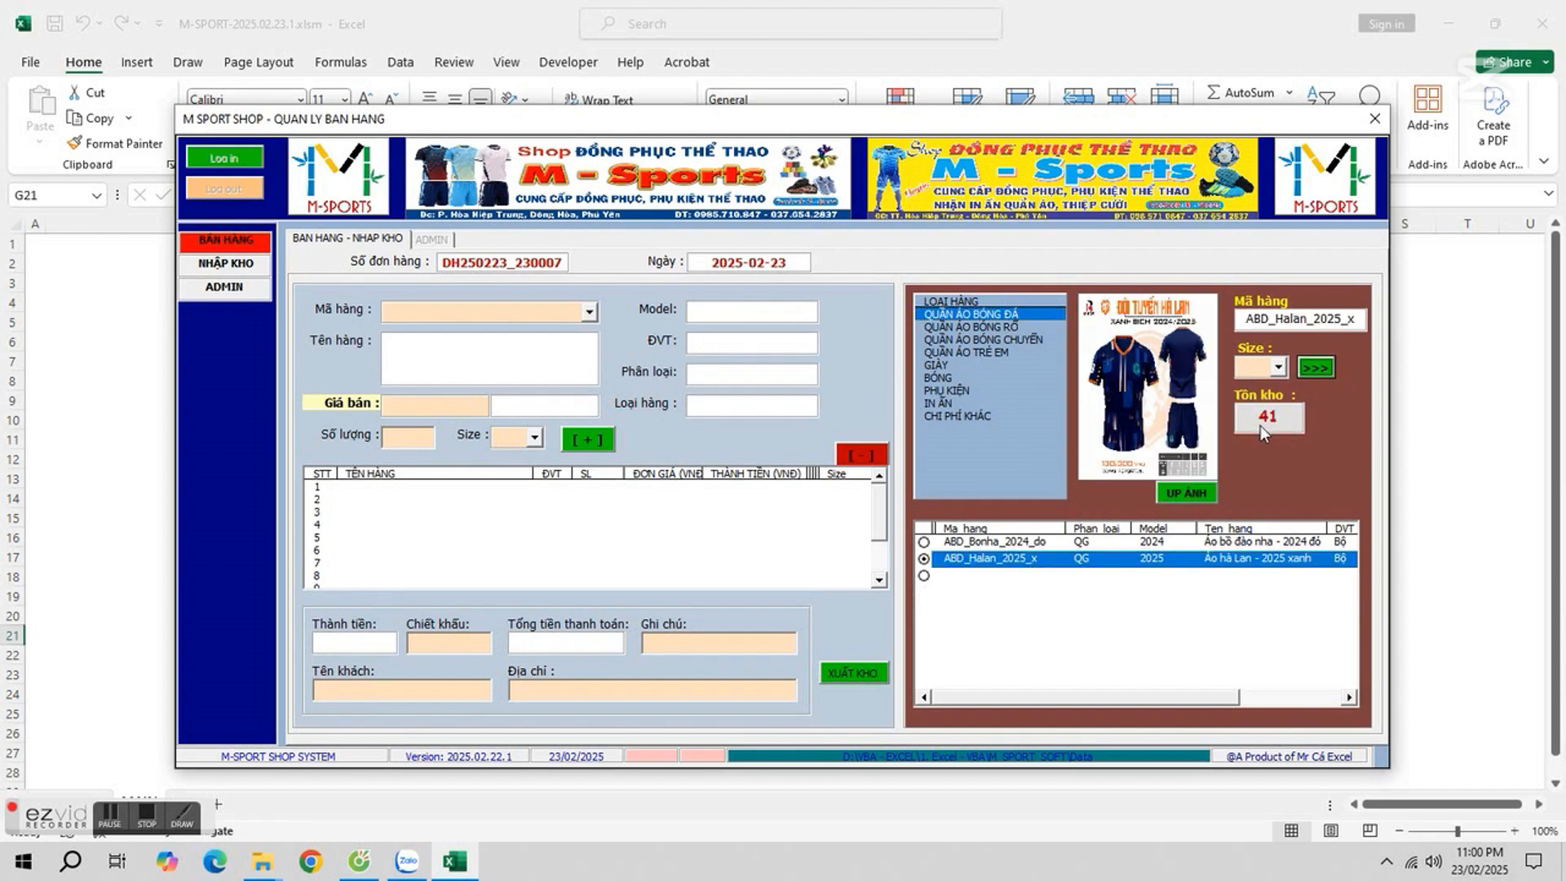